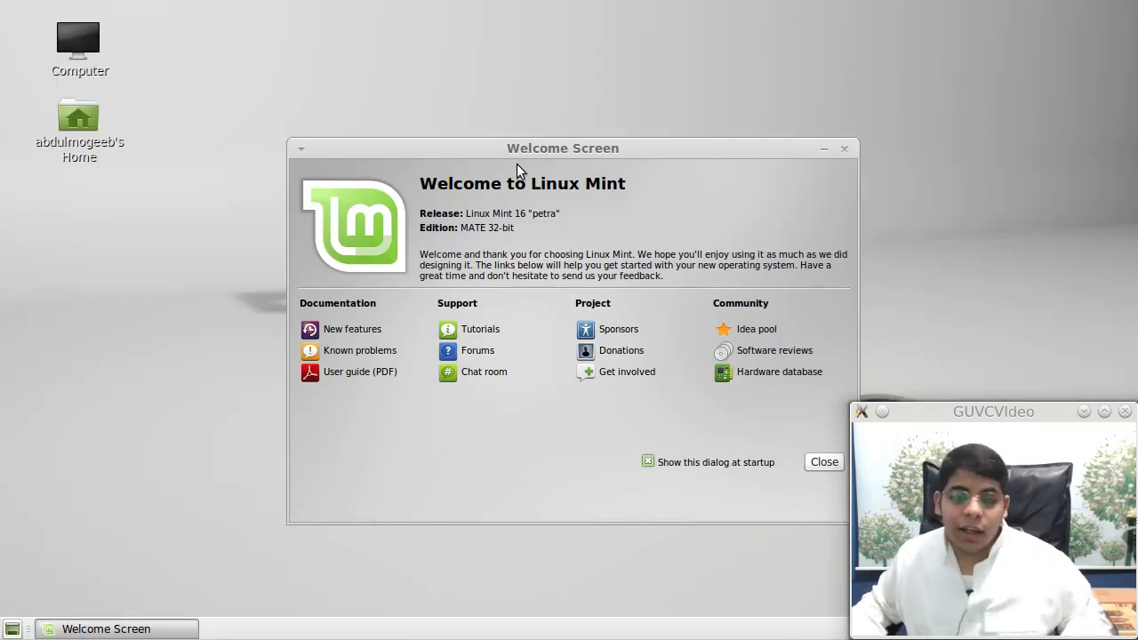
Close the welcome screen and open the USB Stick Formatter by searching all applications for "usb".
{"action": "left_click_drag", "start_coordinate": [522, 144], "coordinate": [518, 77]}
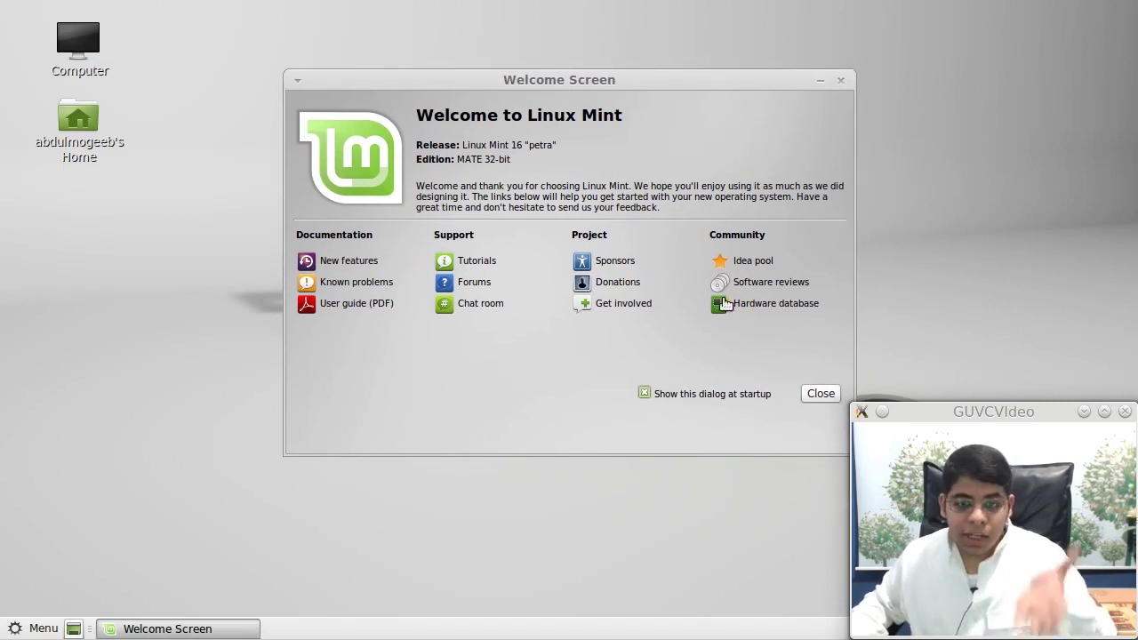
{"action": "left_click", "coordinate": [820, 393]}
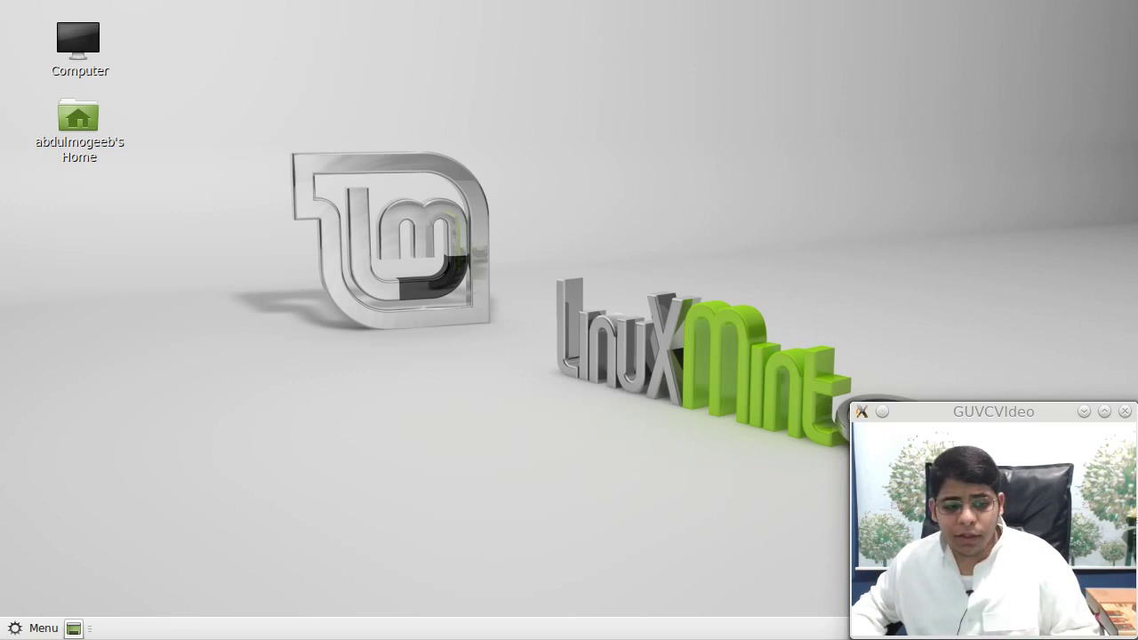
{"action": "left_click", "coordinate": [43, 629]}
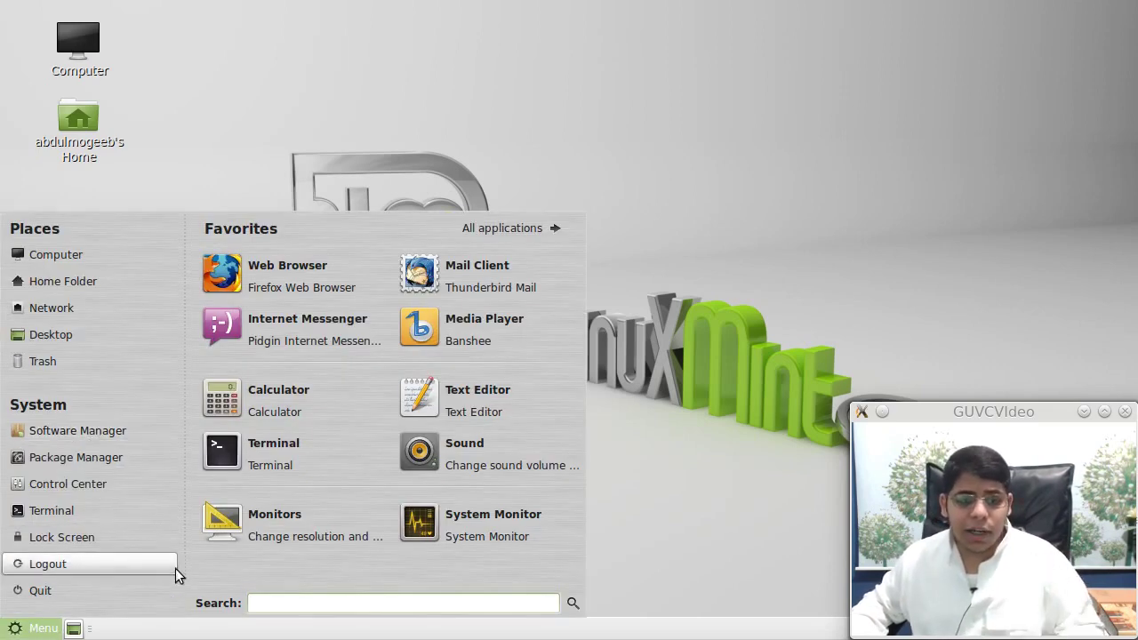
{"action": "left_click", "coordinate": [480, 239]}
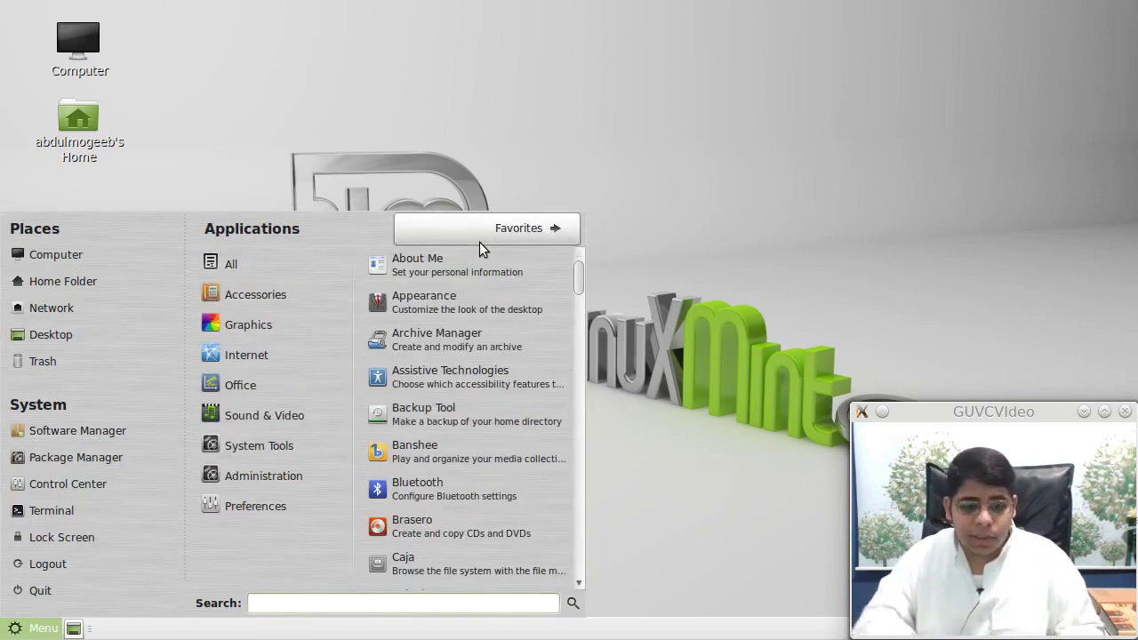
{"action": "type", "text": "usb"}
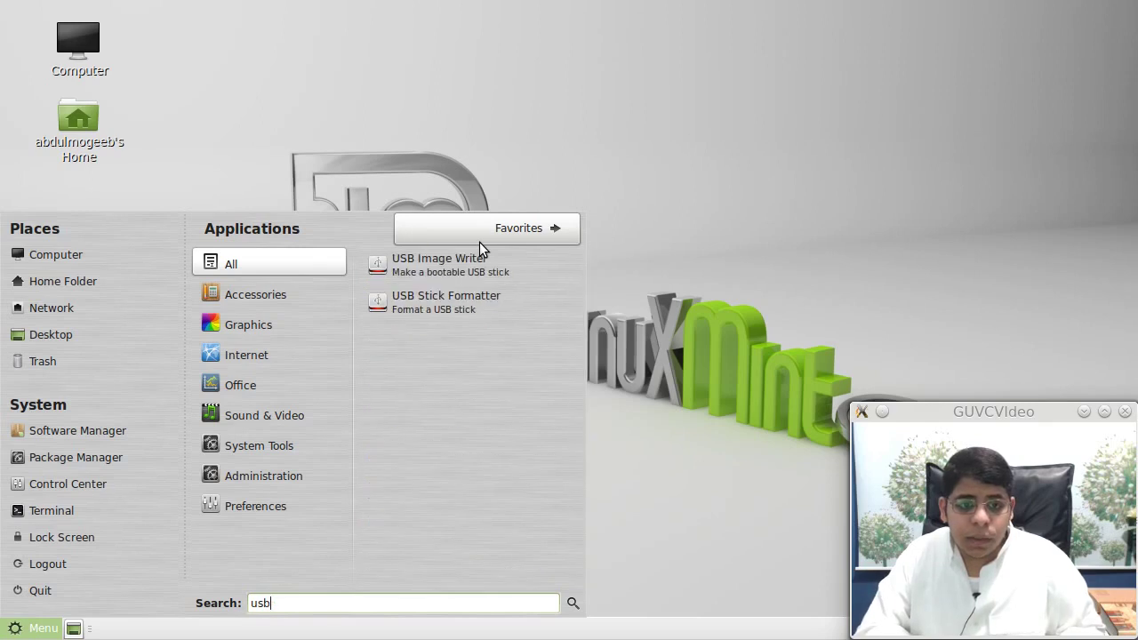
{"action": "left_click", "coordinate": [475, 307]}
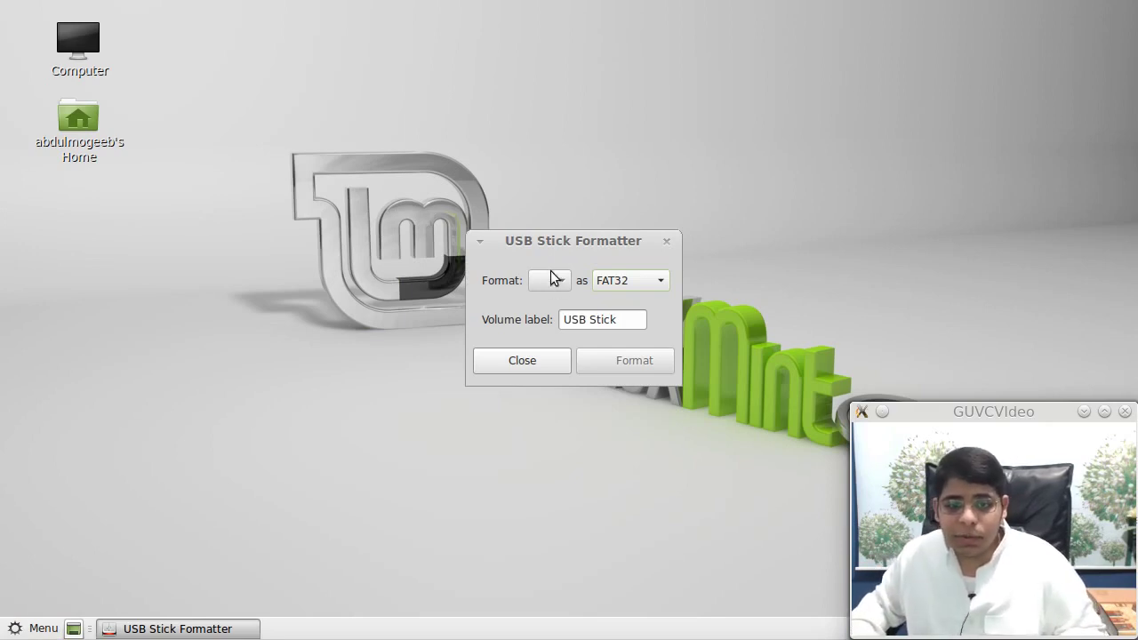
Enter the volume label "data" with FAT32 as the format type, and close the USB Stick Formatter without formatting.
{"action": "triple_click", "coordinate": [590, 319]}
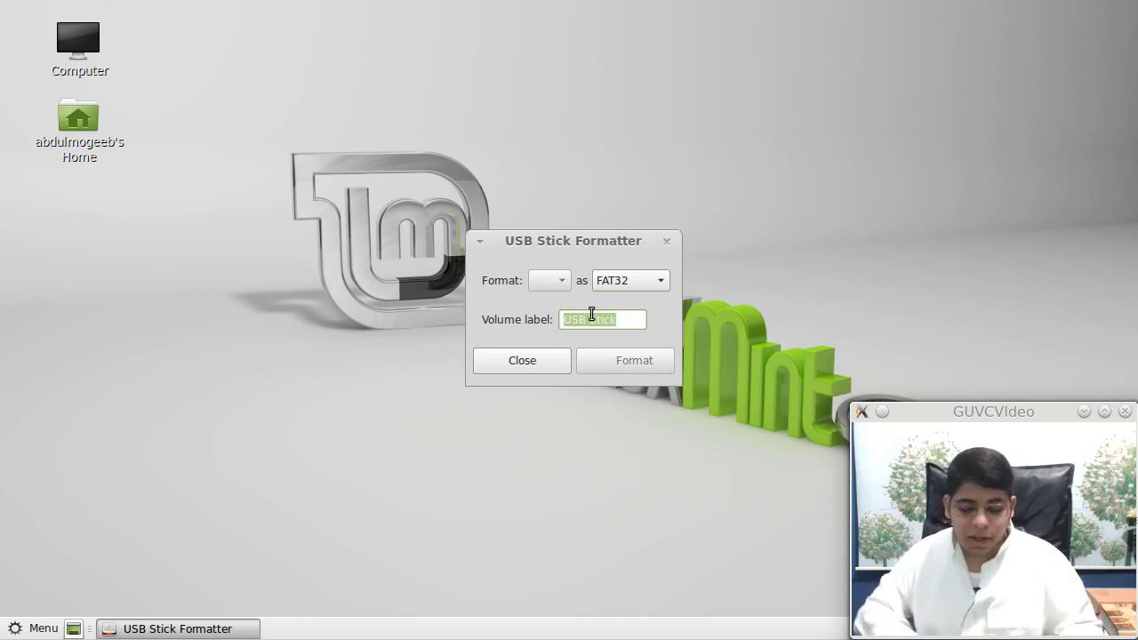
{"action": "type", "text": "data"}
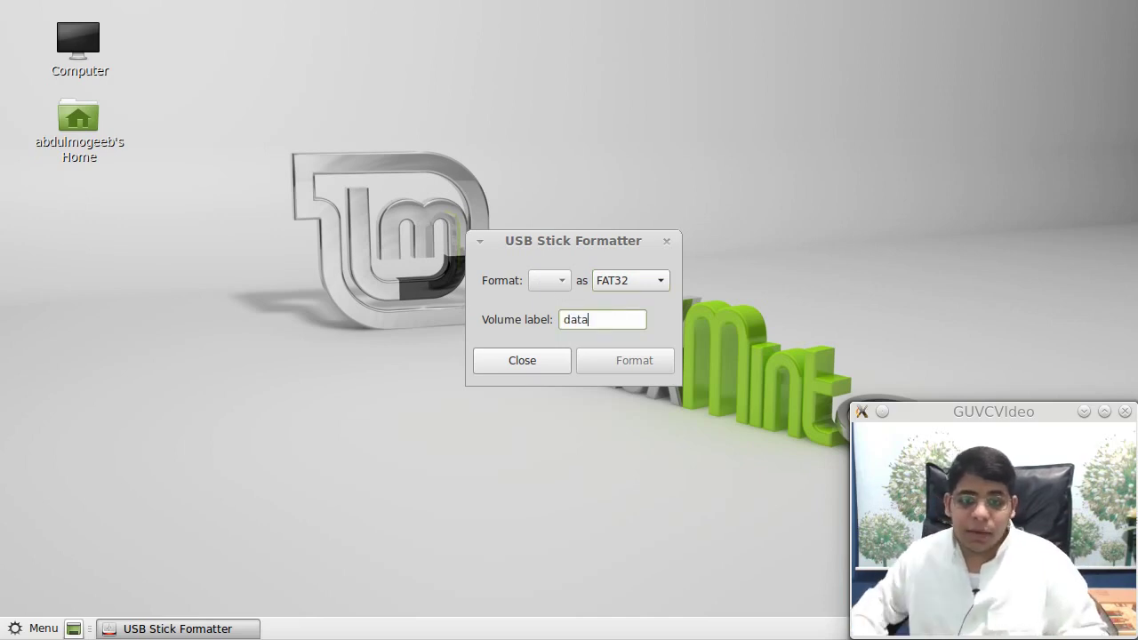
{"action": "left_click", "coordinate": [623, 283]}
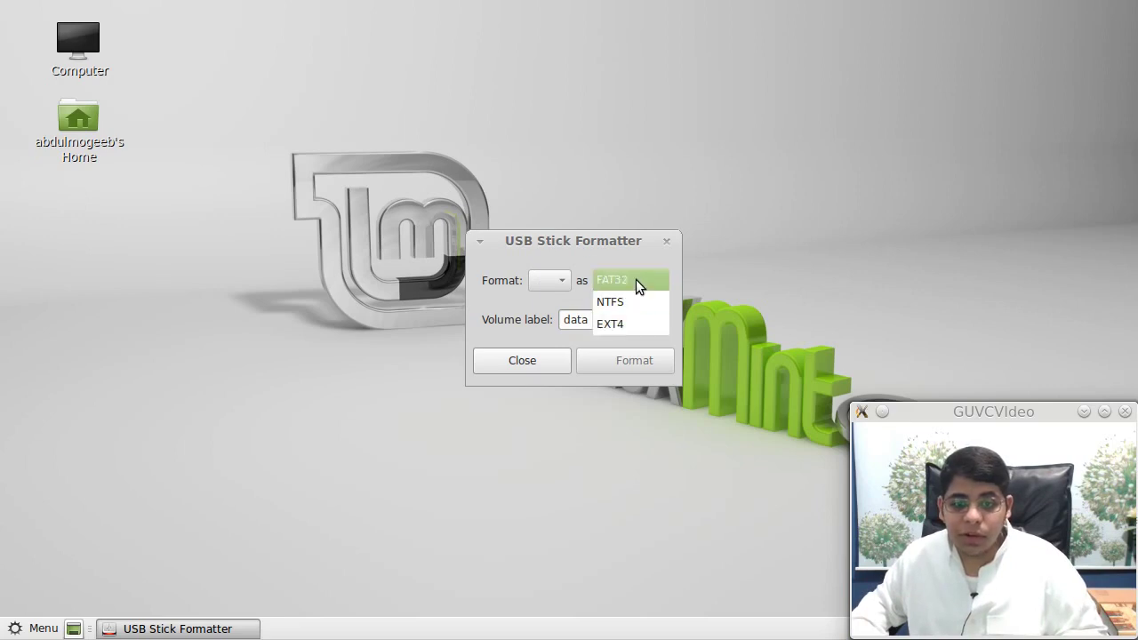
{"action": "left_click", "coordinate": [636, 280]}
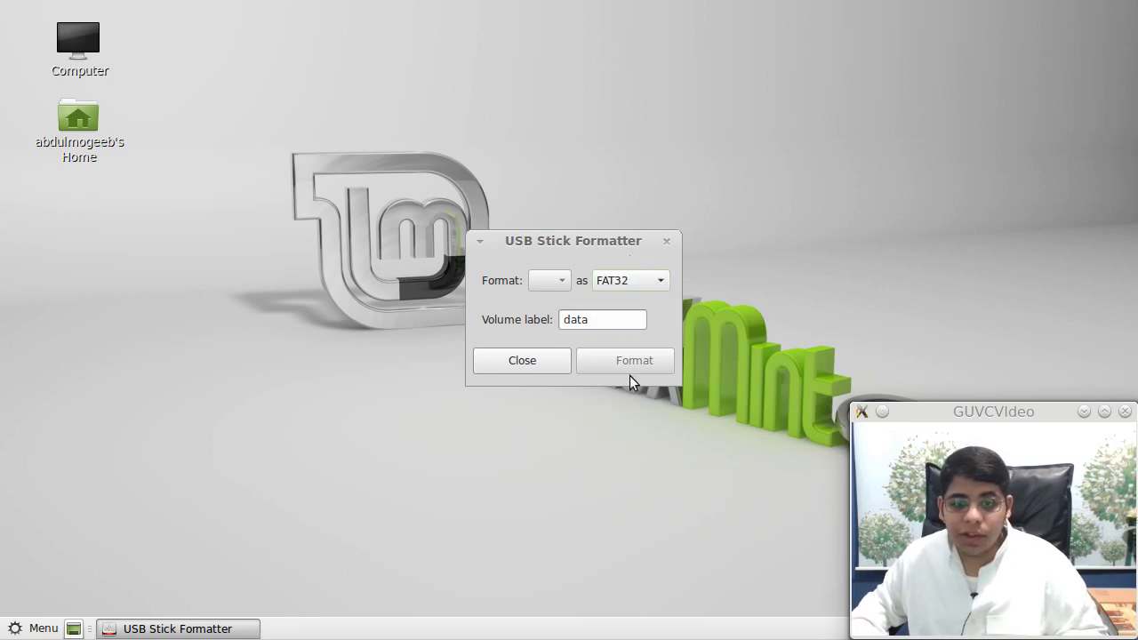
{"action": "left_click", "coordinate": [546, 361]}
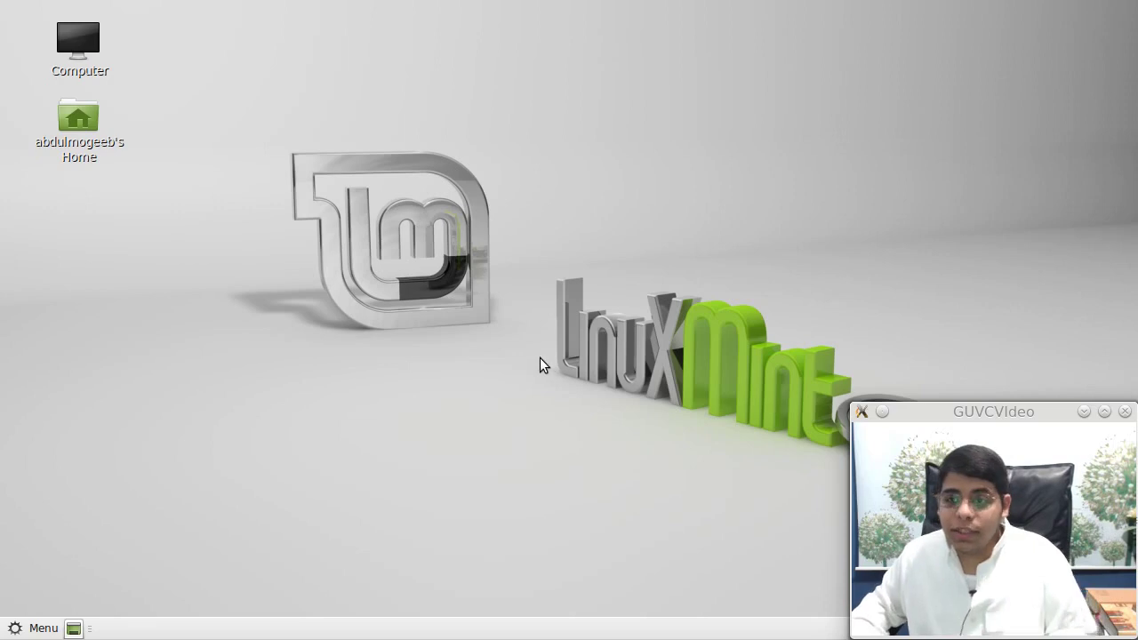
Open the Software Manager, authenticating with the administrator password, and reposition its window on the desktop.
{"action": "left_click", "coordinate": [40, 628]}
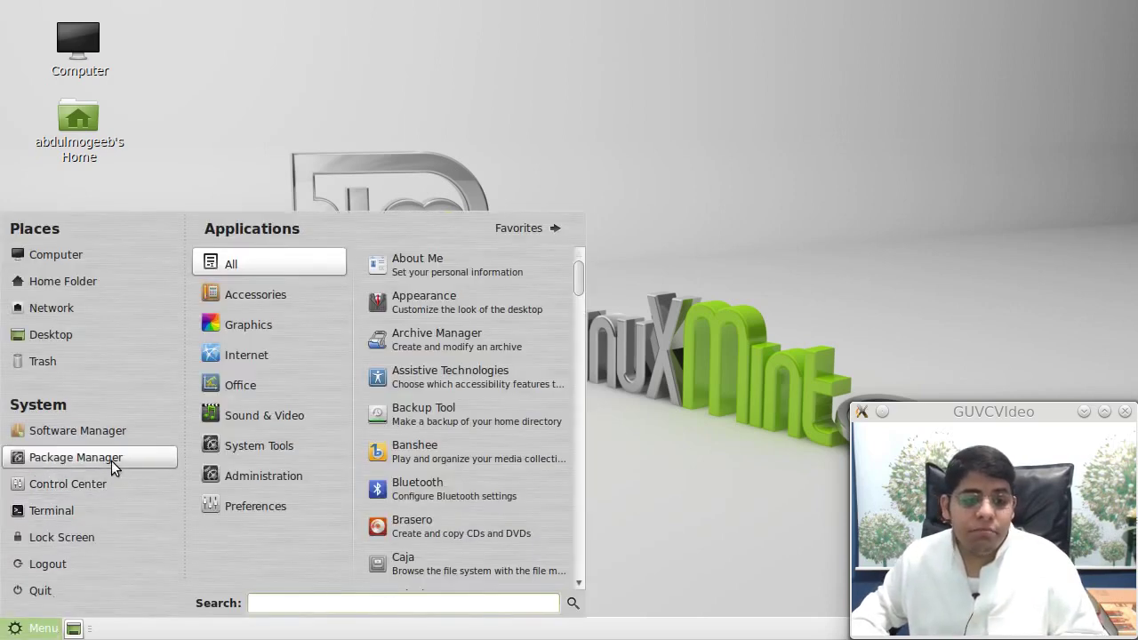
{"action": "left_click", "coordinate": [119, 436]}
{"action": "type", "text": "******"}
{"action": "key", "text": "Return"}
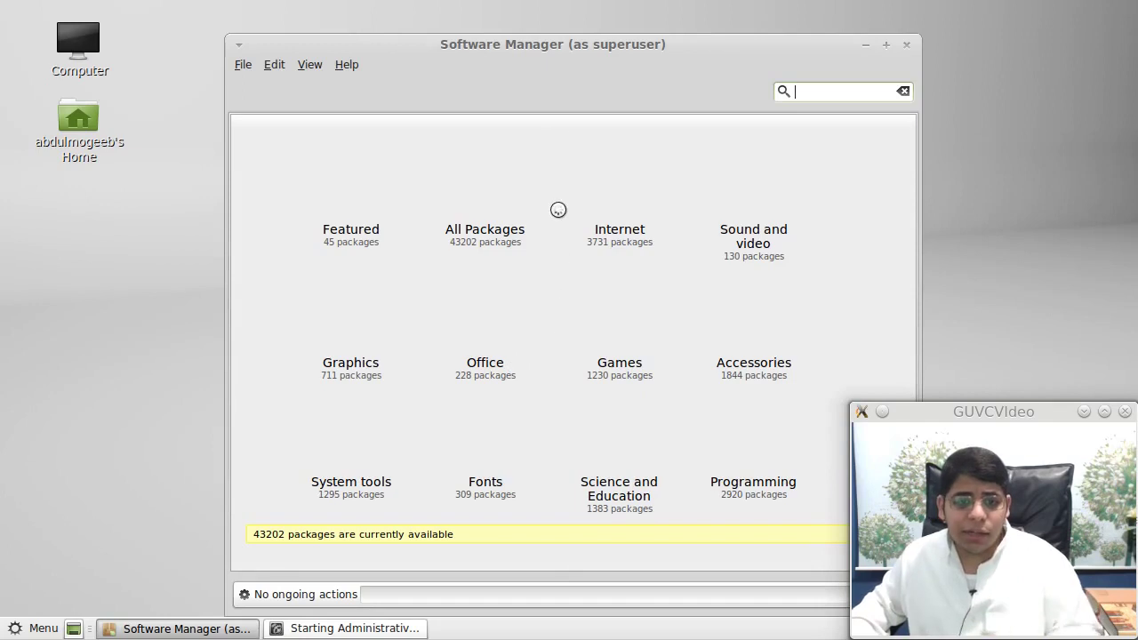
{"action": "left_click_drag", "start_coordinate": [558, 47], "coordinate": [497, 39]}
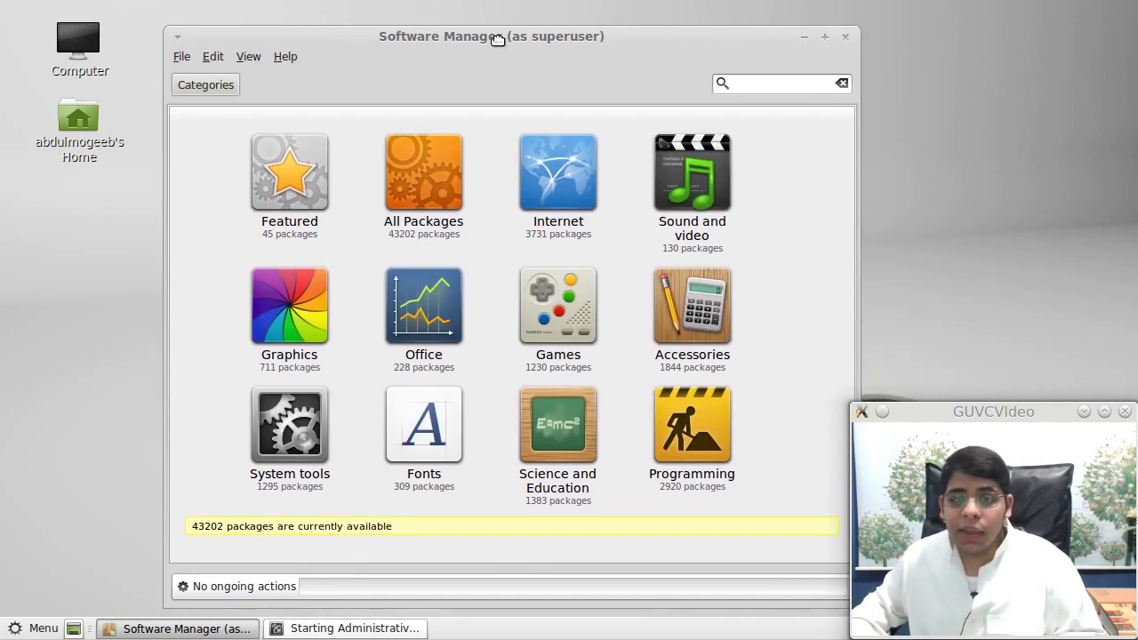
View the firefox package details in the Internet category, and return to the category's package list.
{"action": "left_click", "coordinate": [552, 170]}
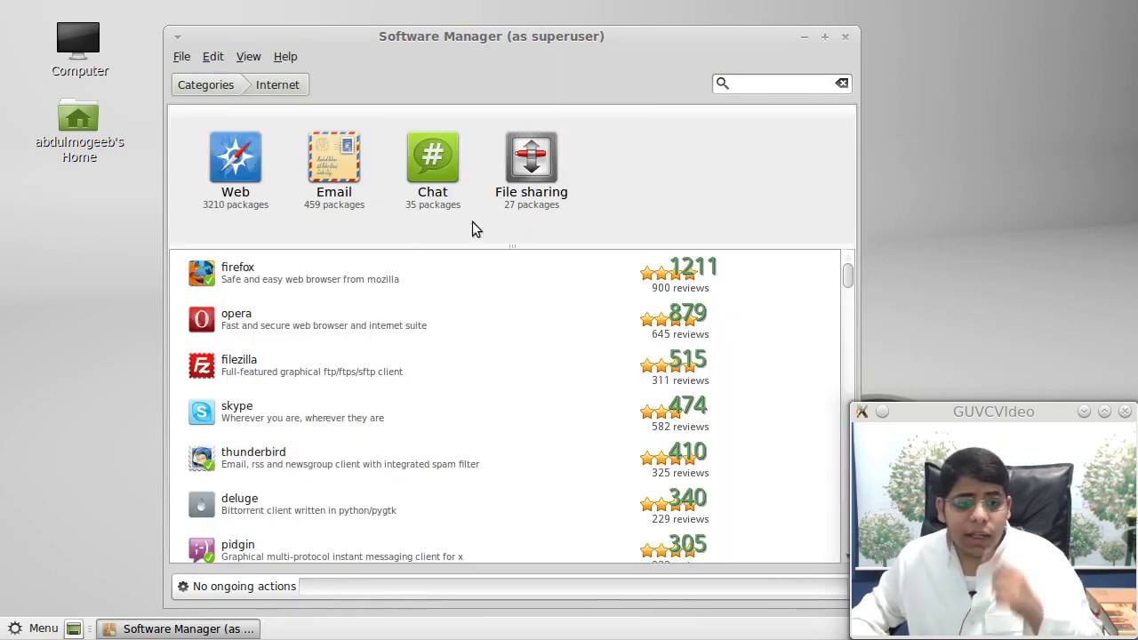
{"action": "left_click", "coordinate": [380, 276]}
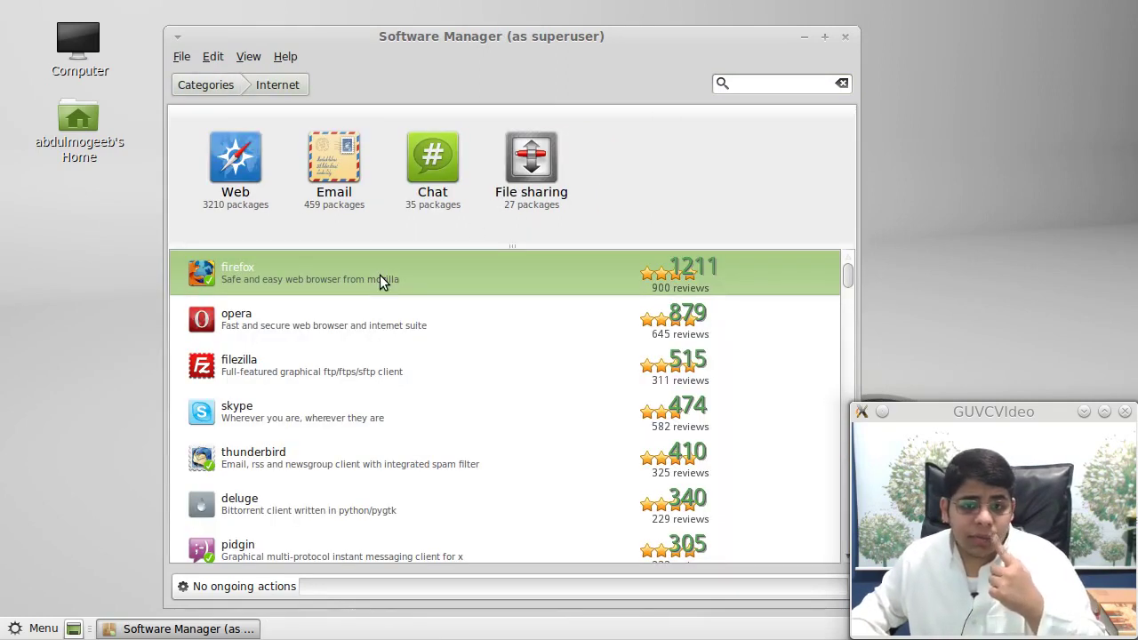
{"action": "double_click", "coordinate": [255, 277]}
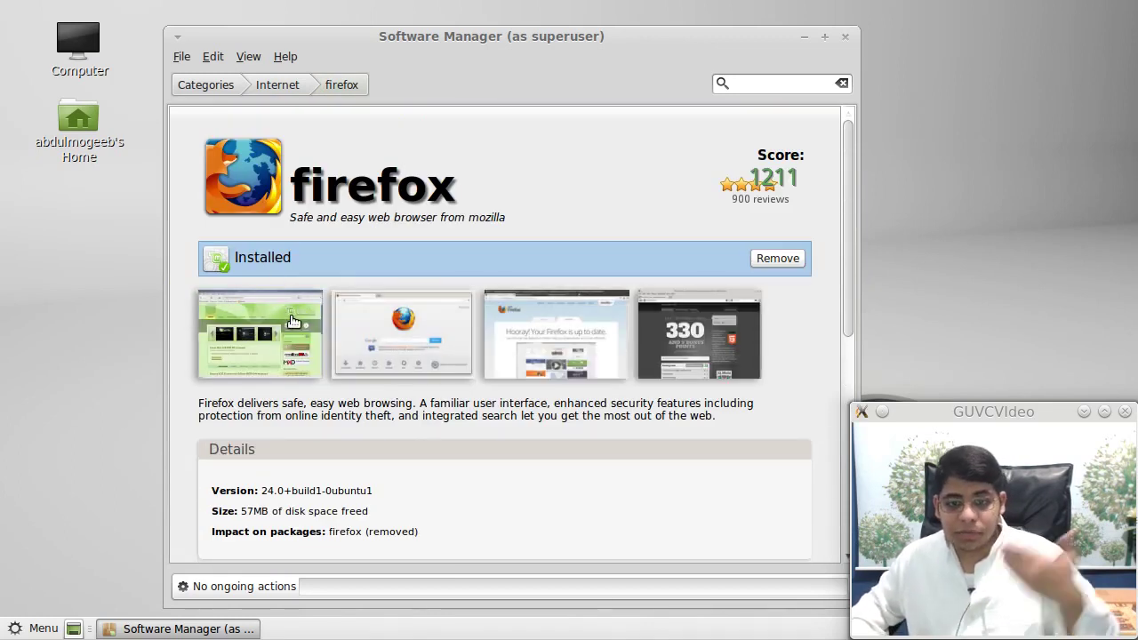
{"action": "left_click", "coordinate": [260, 90]}
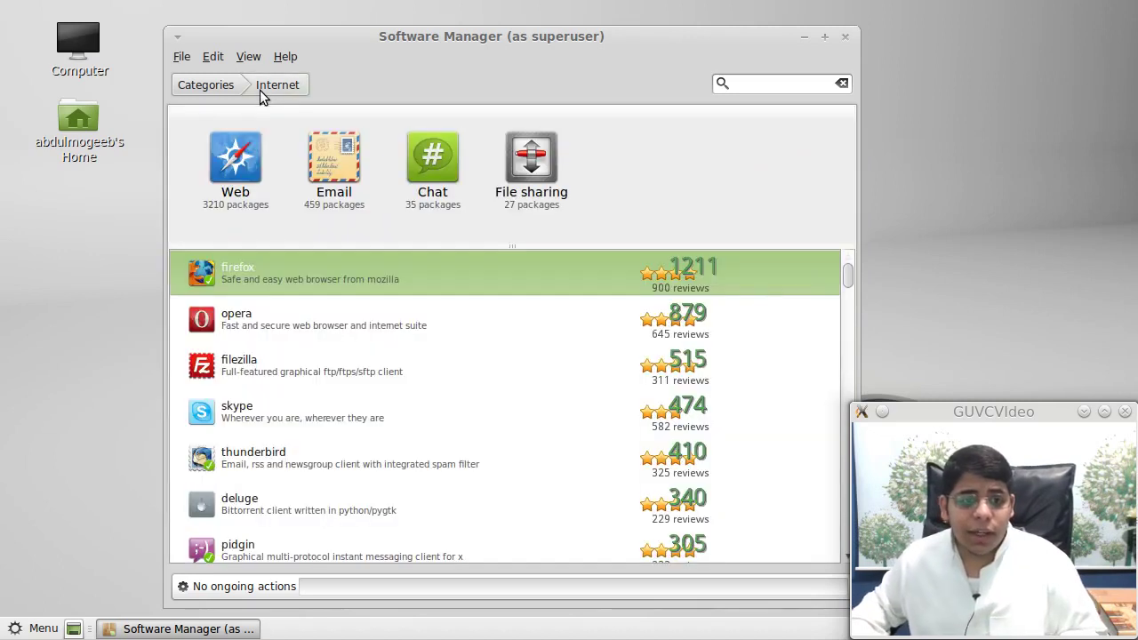
Open the deluge package details from the Internet list and enlarge its first screenshot.
{"action": "scroll", "coordinate": [309, 336], "scroll_direction": "down", "scroll_amount": 2}
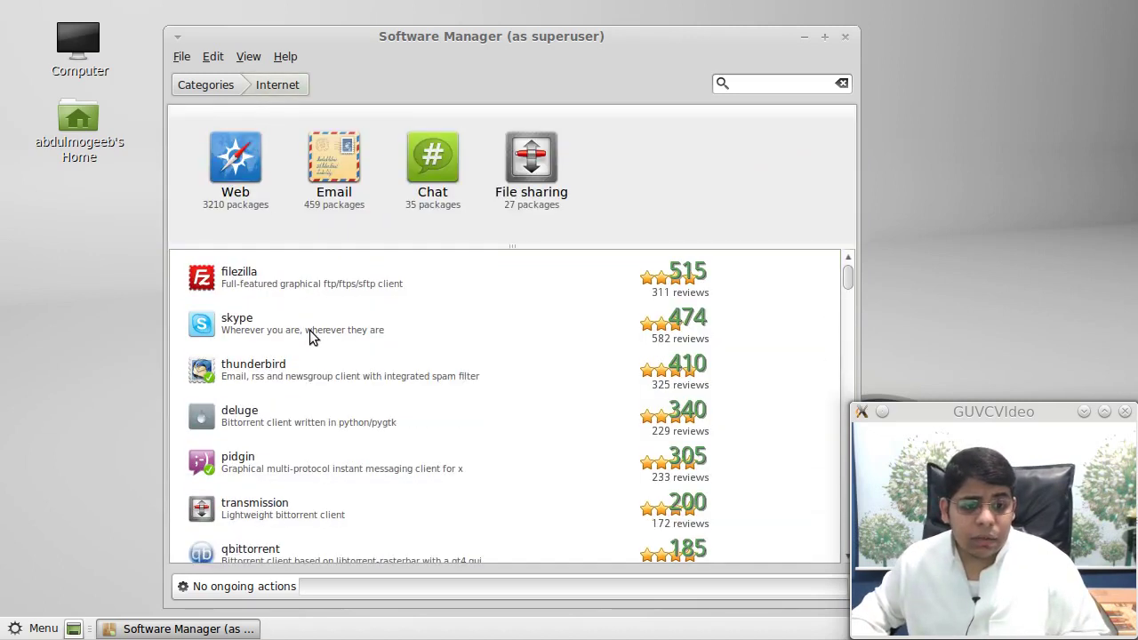
{"action": "scroll", "coordinate": [310, 330], "scroll_direction": "down", "scroll_amount": 2}
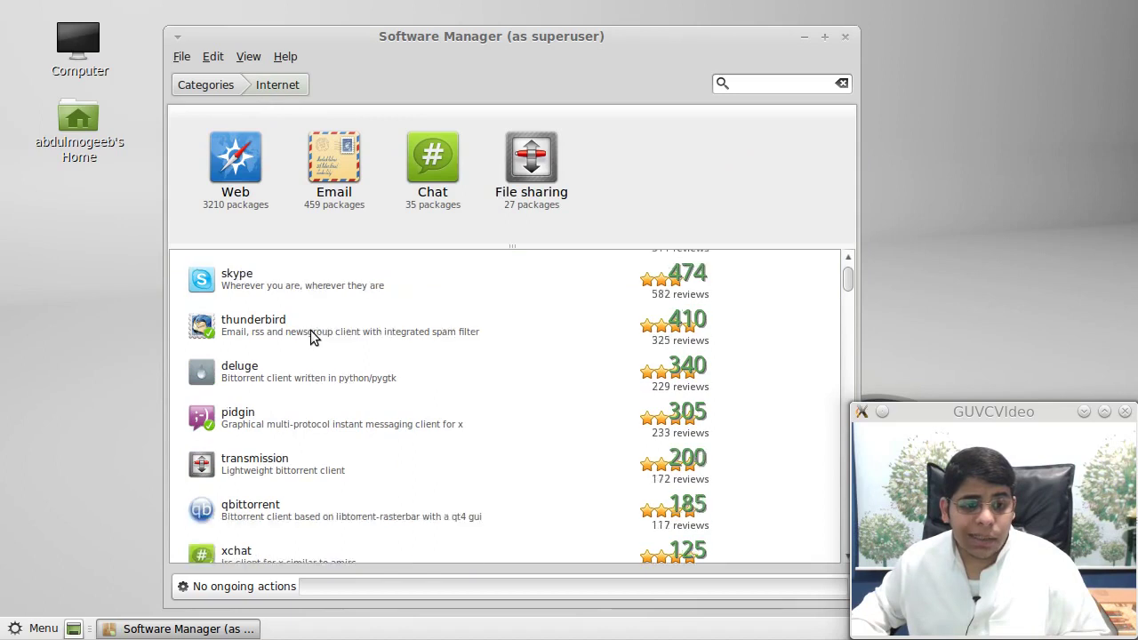
{"action": "left_click", "coordinate": [312, 330]}
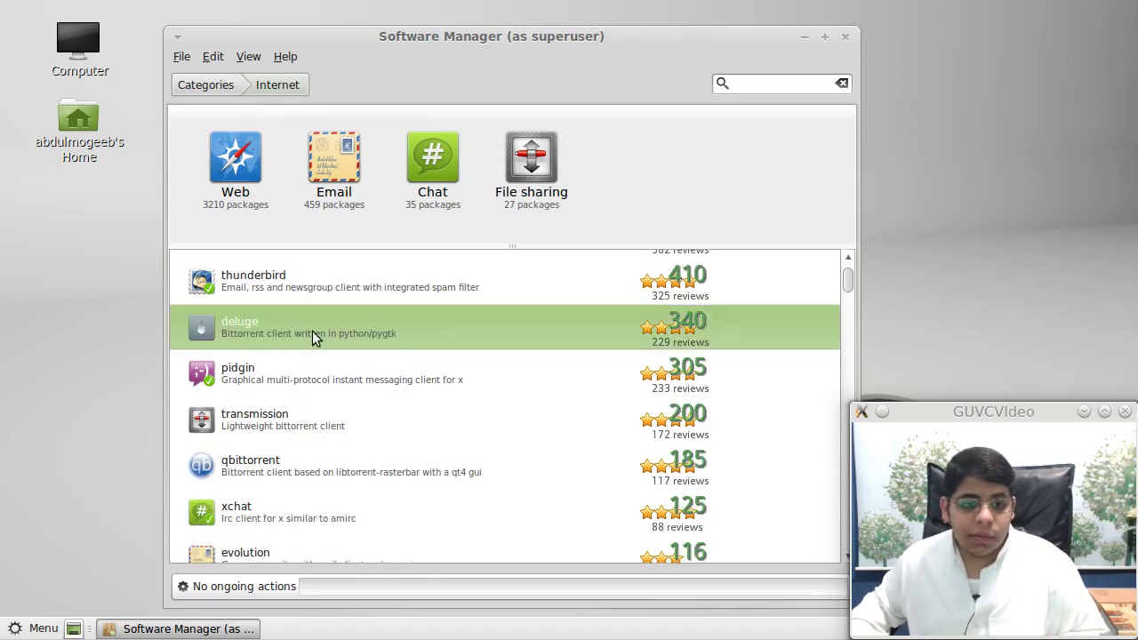
{"action": "left_click", "coordinate": [312, 331]}
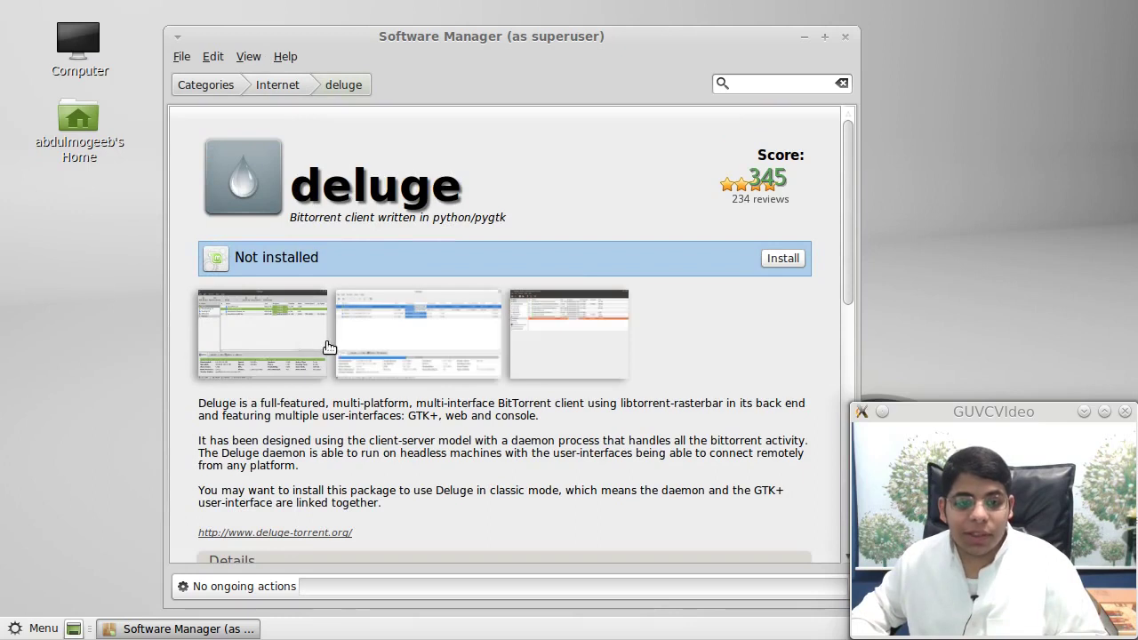
{"action": "left_click", "coordinate": [242, 335]}
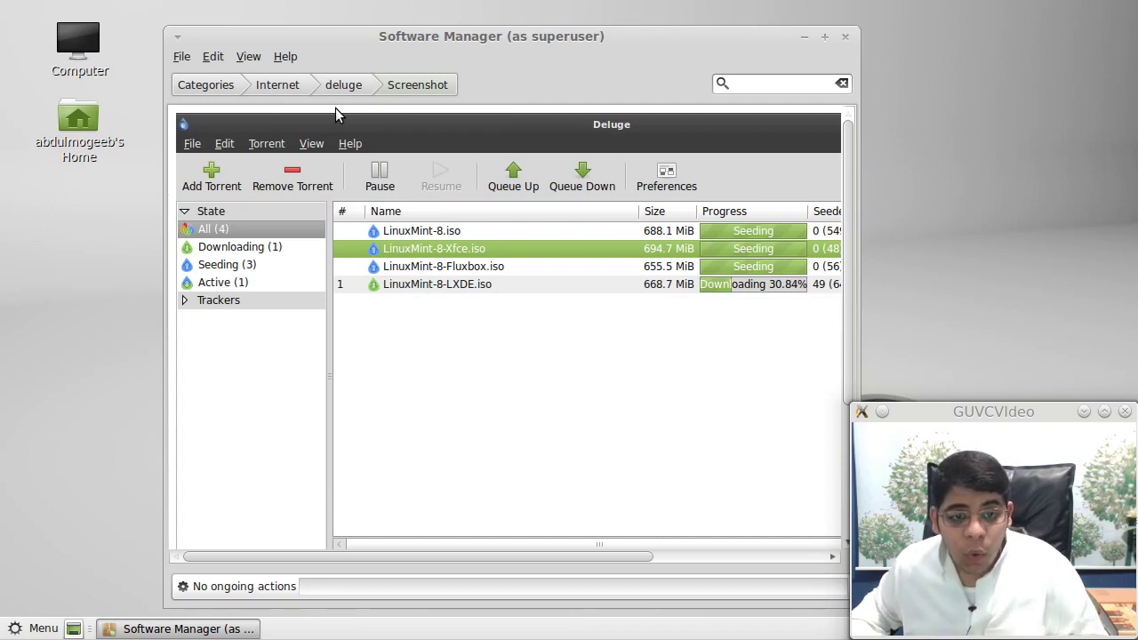
Leave the deluge screenshot, return to the start of the Internet package list and close the Software Manager.
{"action": "left_click", "coordinate": [335, 85]}
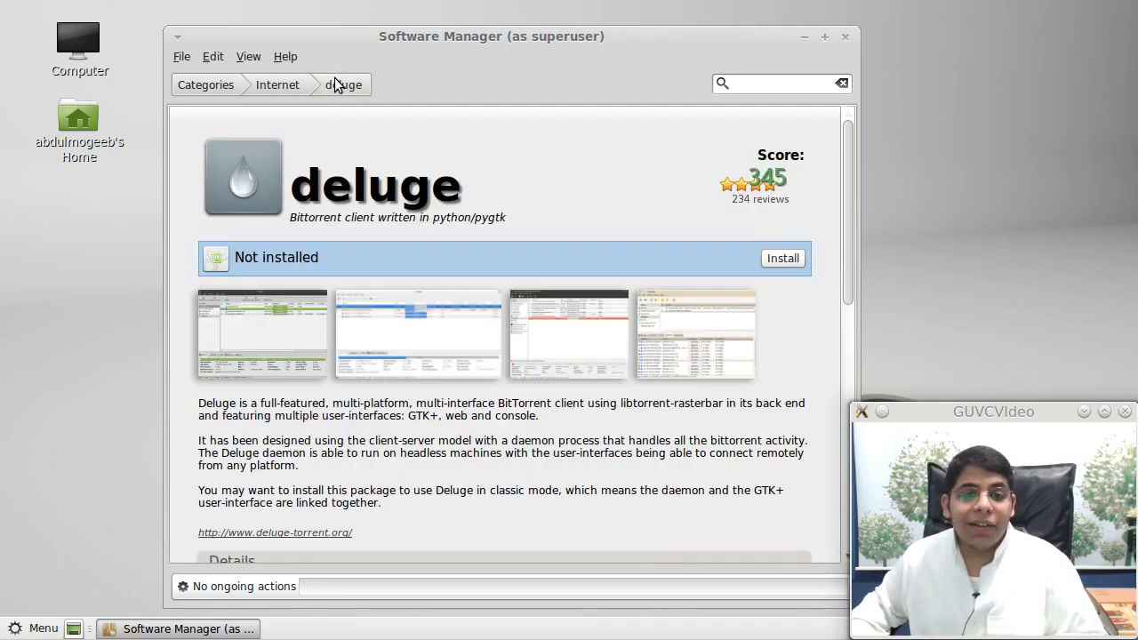
{"action": "left_click", "coordinate": [283, 84]}
{"action": "scroll", "coordinate": [408, 360], "scroll_direction": "up", "scroll_amount": 4}
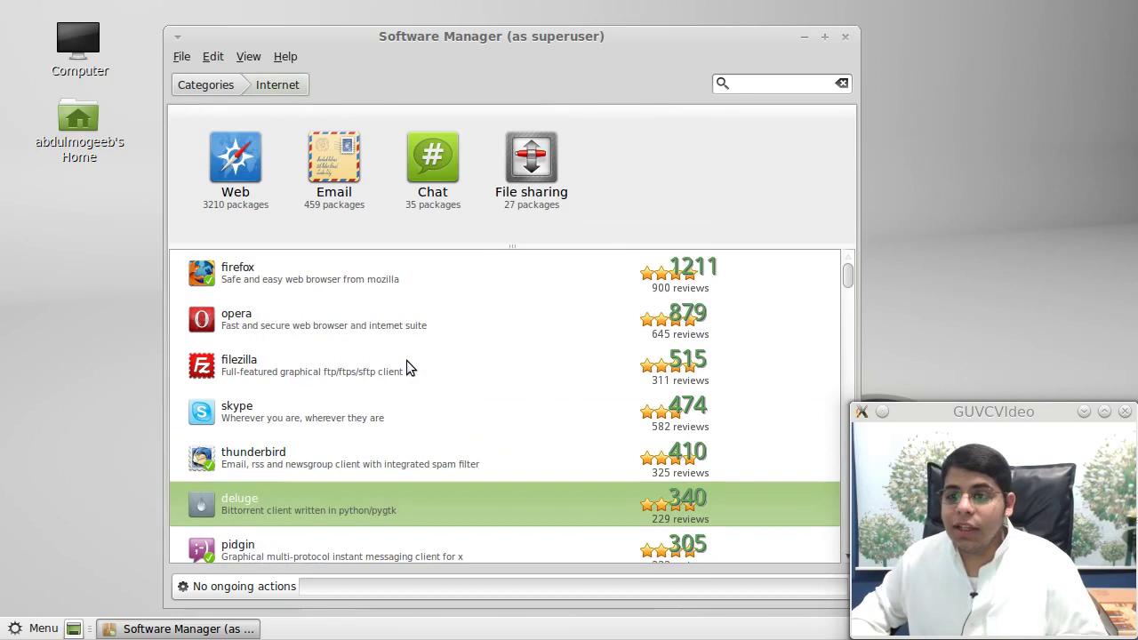
{"action": "left_click", "coordinate": [845, 36]}
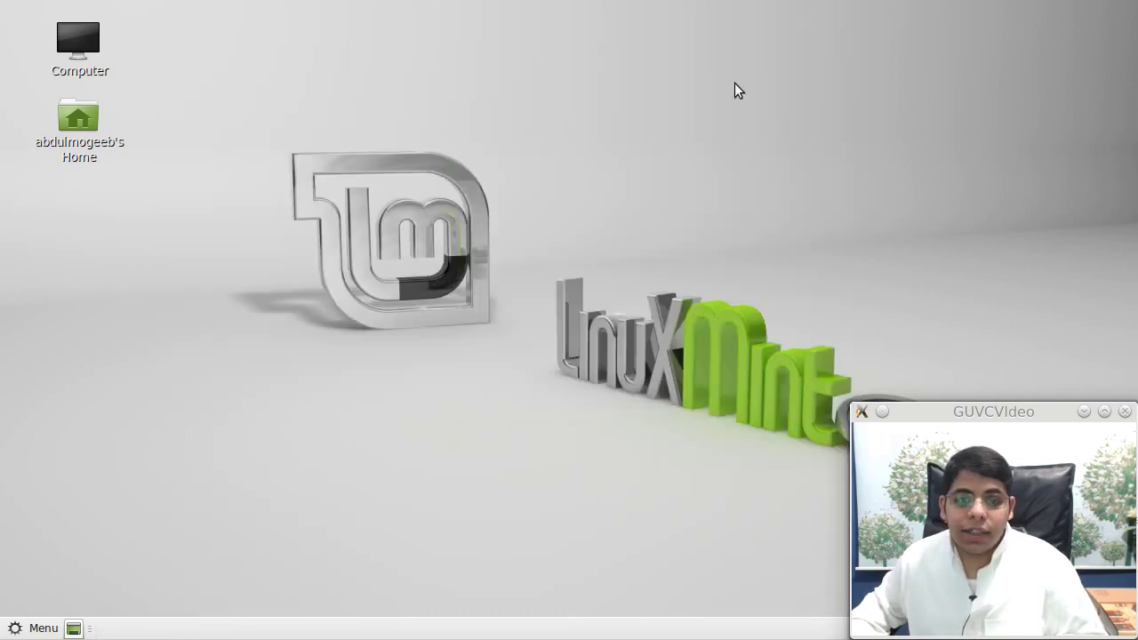
Open a terminal and run "uname -a" to show the system and kernel information.
{"action": "left_click", "coordinate": [40, 628]}
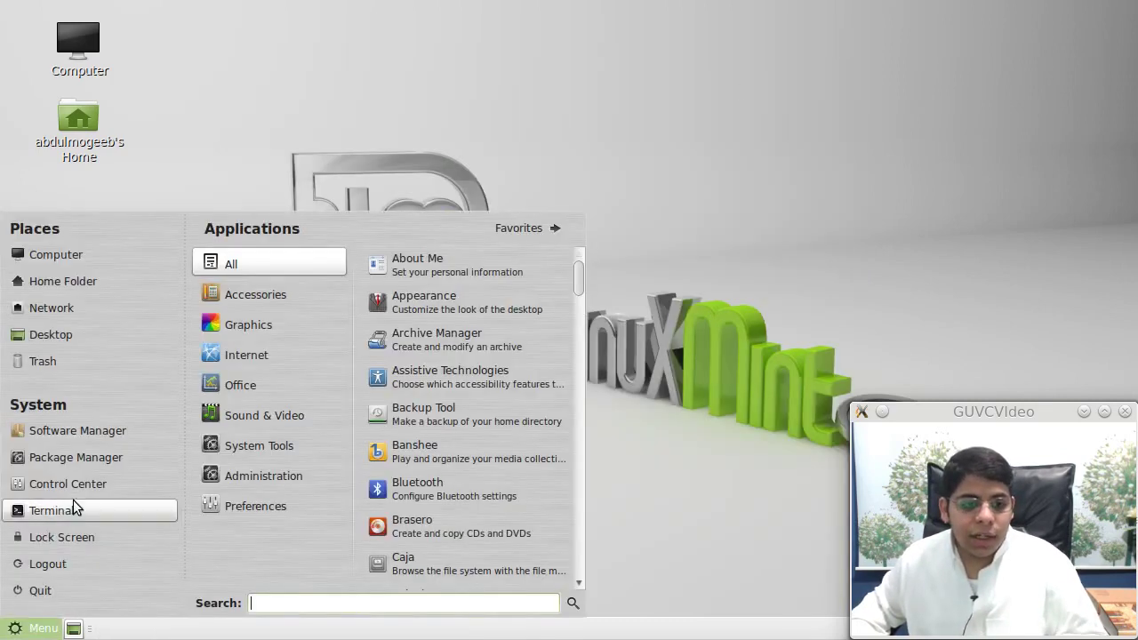
{"action": "left_click", "coordinate": [483, 237]}
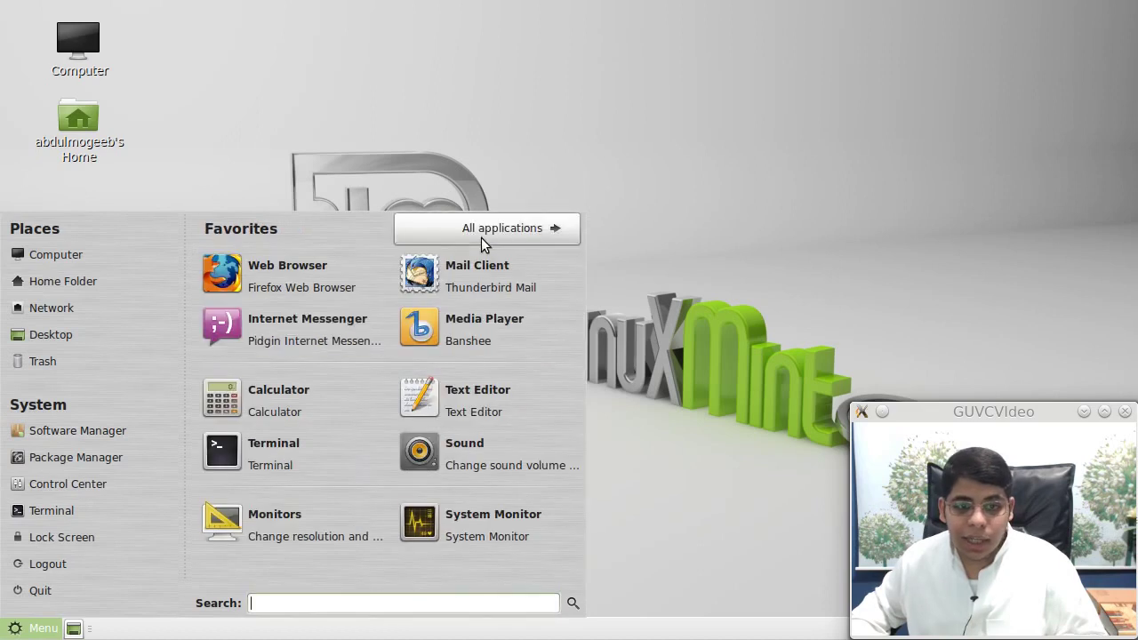
{"action": "left_click", "coordinate": [238, 424]}
{"action": "type", "text": "una"}
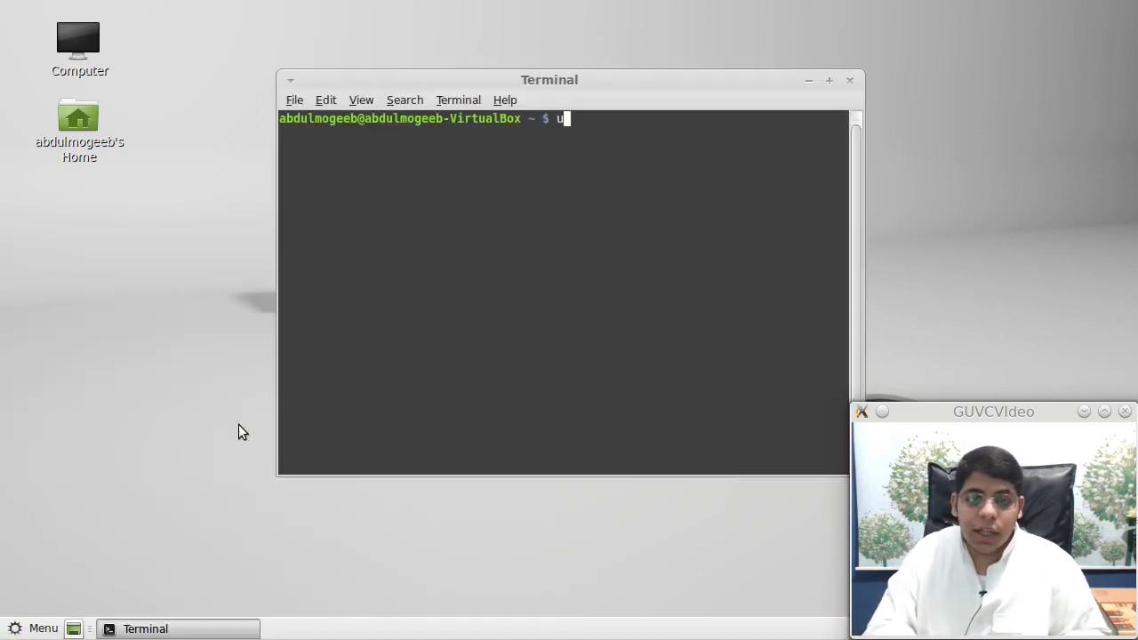
{"action": "type", "text": "me -a"}
{"action": "key", "text": "Return"}
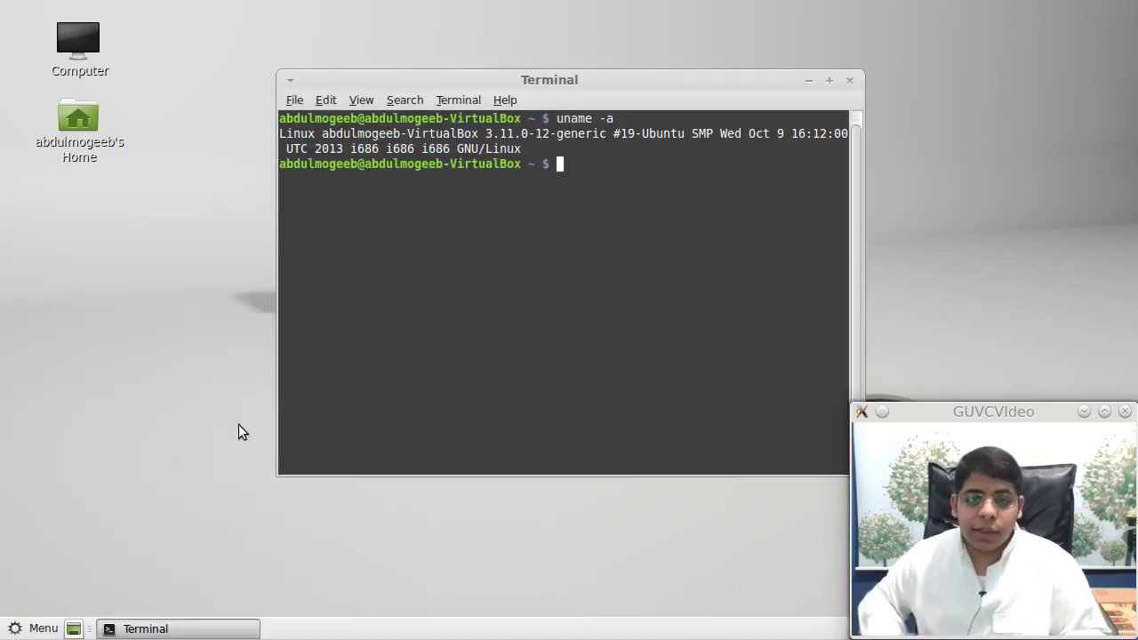
Highlight the kernel version in the command output, clear the highlight and close the terminal.
{"action": "left_click_drag", "start_coordinate": [485, 134], "coordinate": [546, 130]}
{"action": "left_click", "coordinate": [507, 134]}
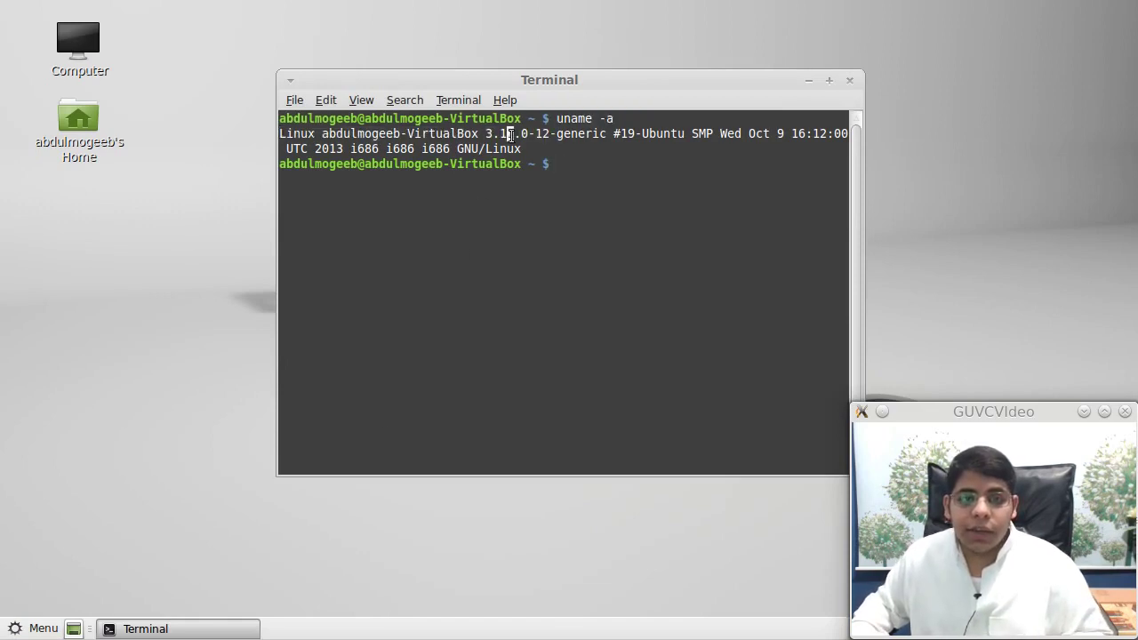
{"action": "left_click", "coordinate": [850, 83]}
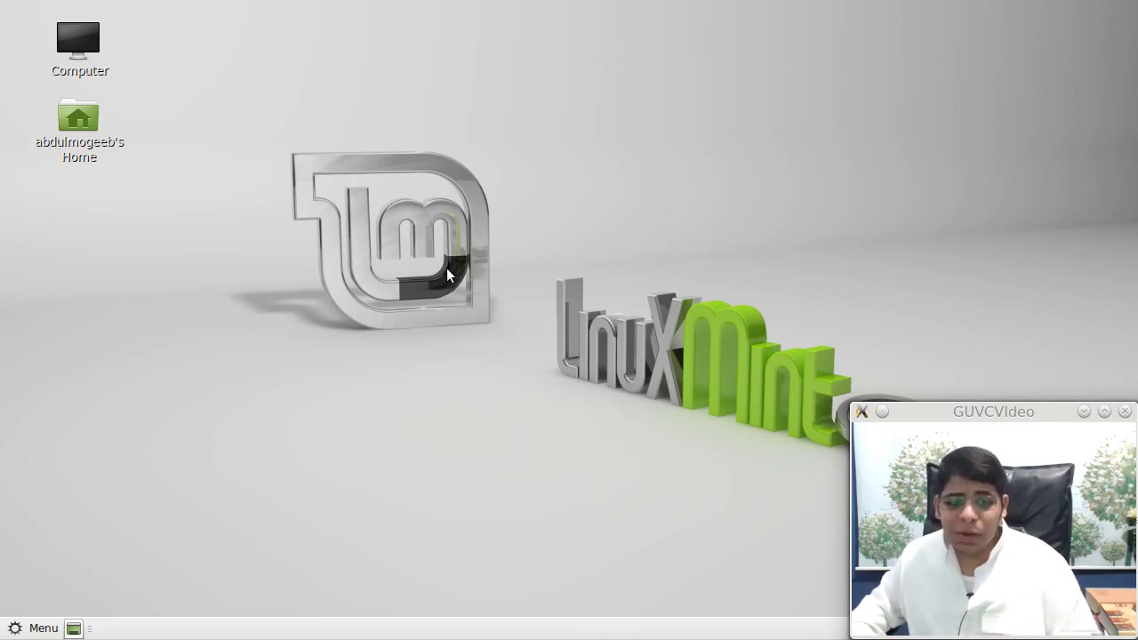
Open the Firefox web browser and show the search engines offered in its search bar.
{"action": "left_click", "coordinate": [21, 628]}
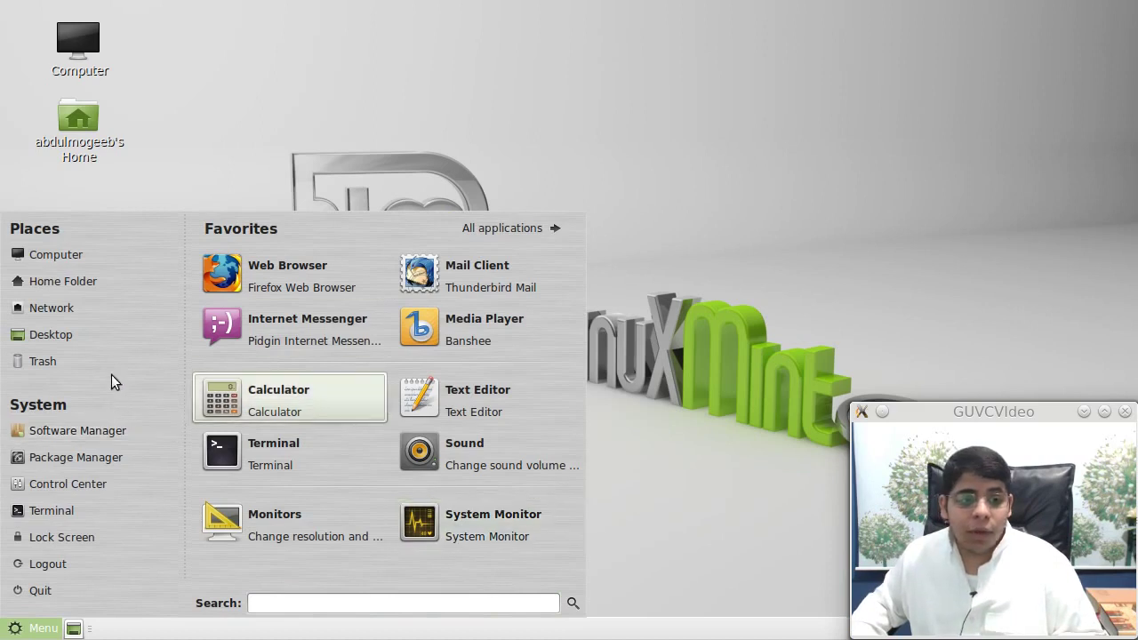
{"action": "left_click", "coordinate": [210, 263]}
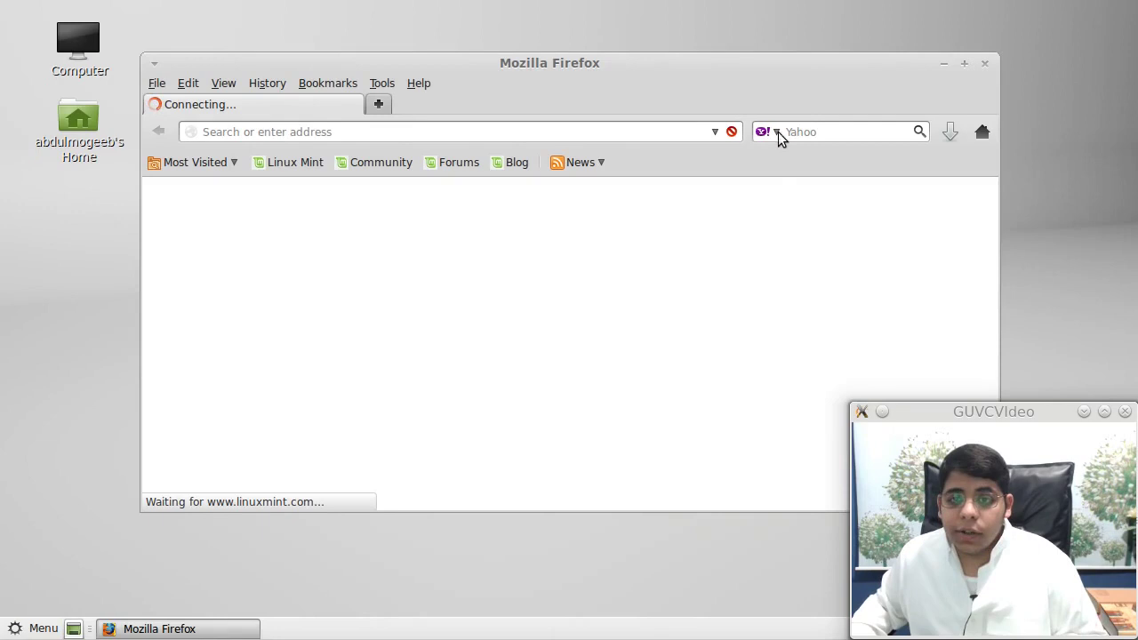
{"action": "left_click", "coordinate": [771, 133]}
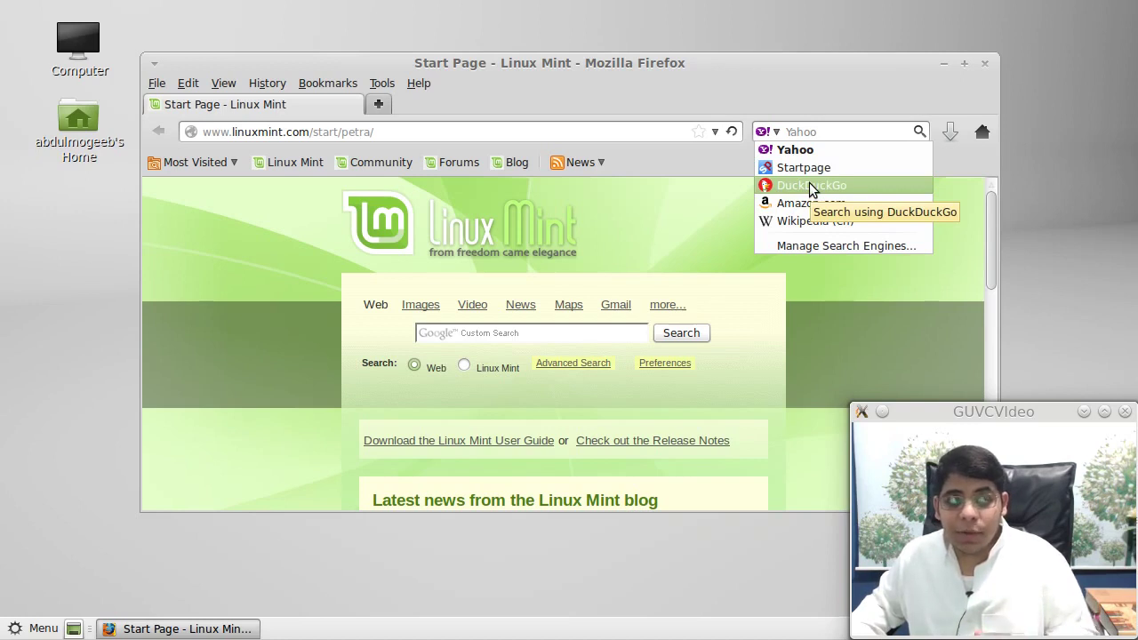
Switch the search bar to Startpage and search the web for "mint".
{"action": "left_click", "coordinate": [813, 168]}
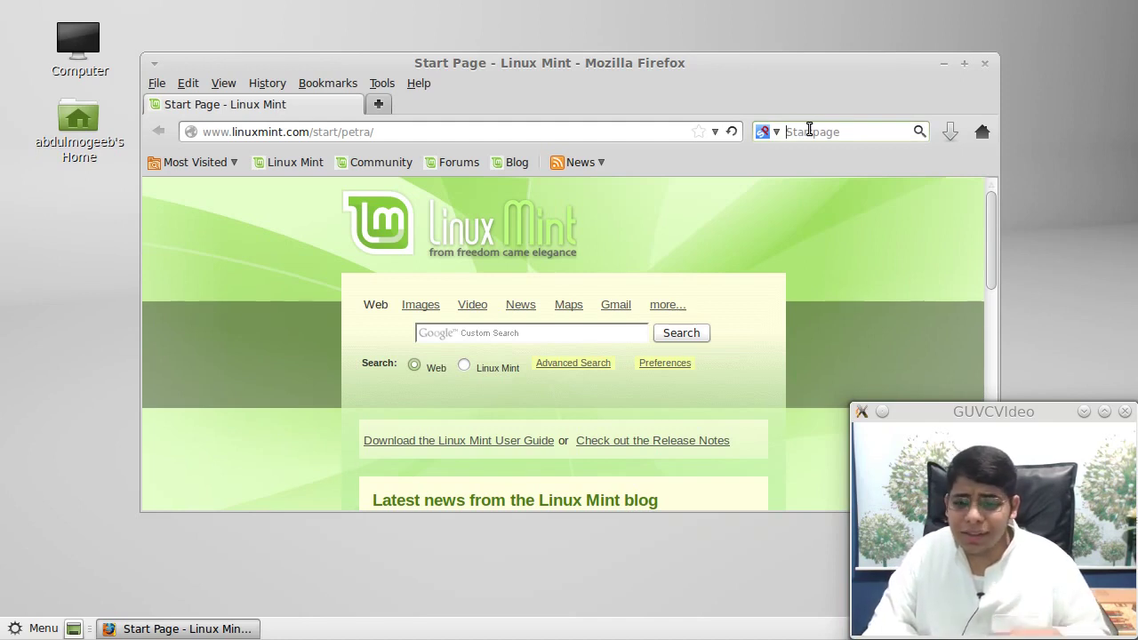
{"action": "type", "text": "mint"}
{"action": "key", "text": "Return"}
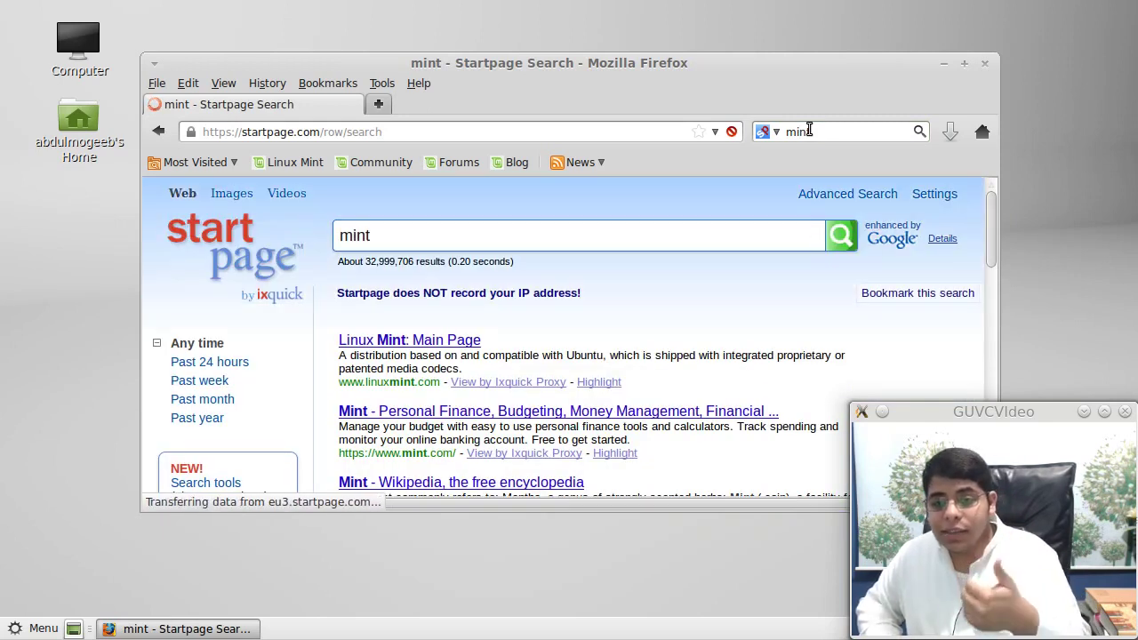
Repeat the "mint" search with DuckDuckGo, skim the results and close the browser.
{"action": "left_click", "coordinate": [771, 132]}
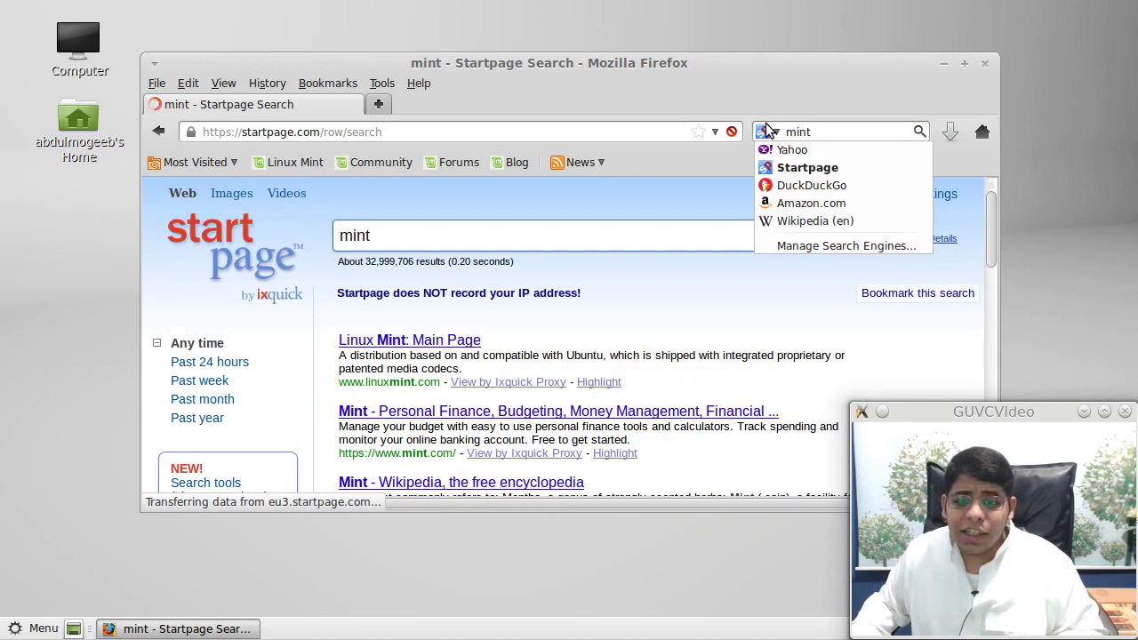
{"action": "left_click", "coordinate": [805, 180]}
{"action": "key", "text": "Return"}
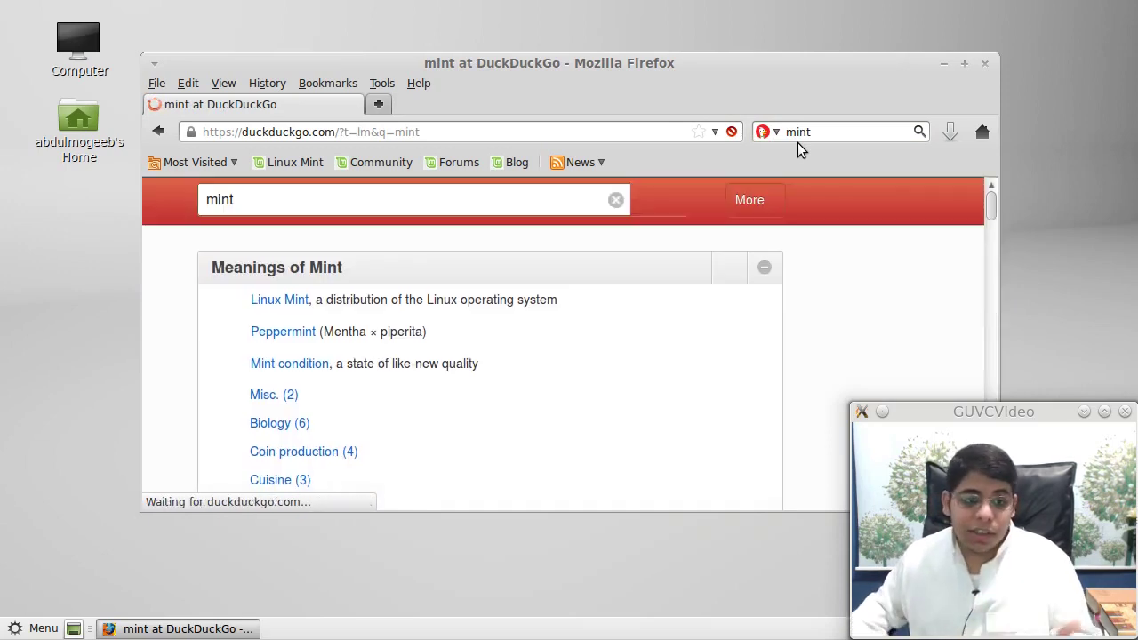
{"action": "scroll", "coordinate": [279, 263], "scroll_direction": "down", "scroll_amount": 10}
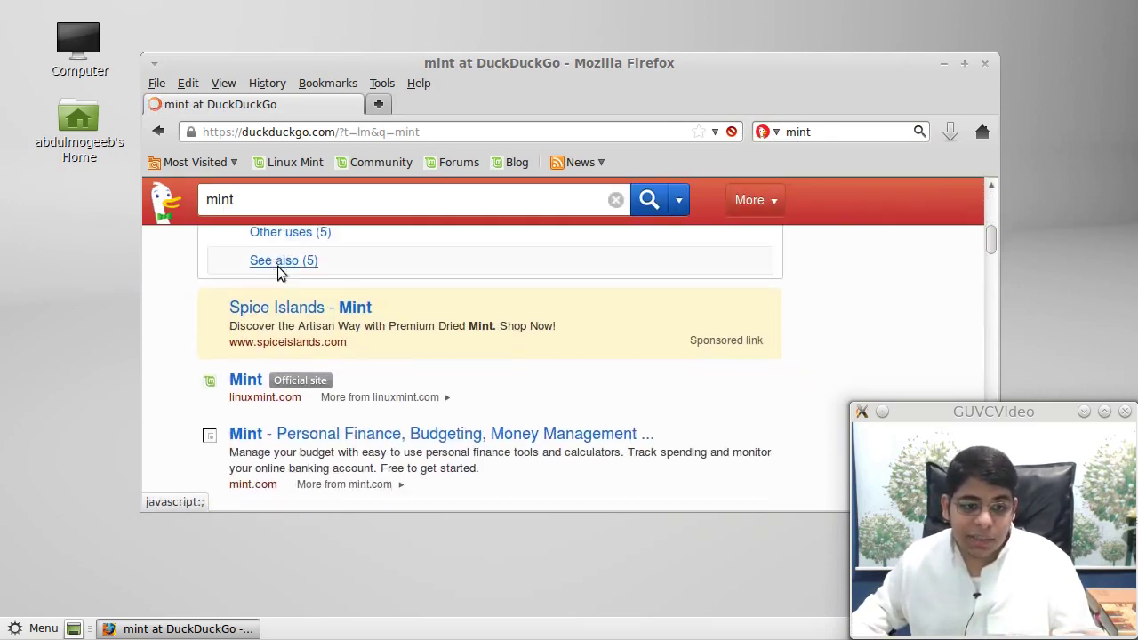
{"action": "scroll", "coordinate": [279, 272], "scroll_direction": "up", "scroll_amount": 7}
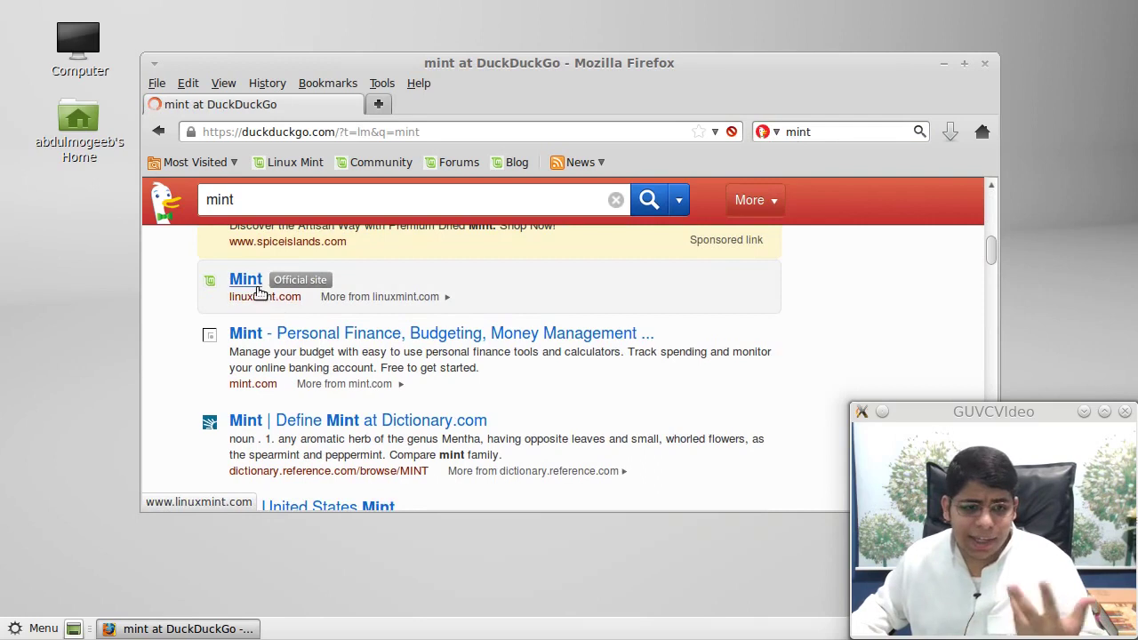
{"action": "scroll", "coordinate": [371, 363], "scroll_direction": "up", "scroll_amount": 3}
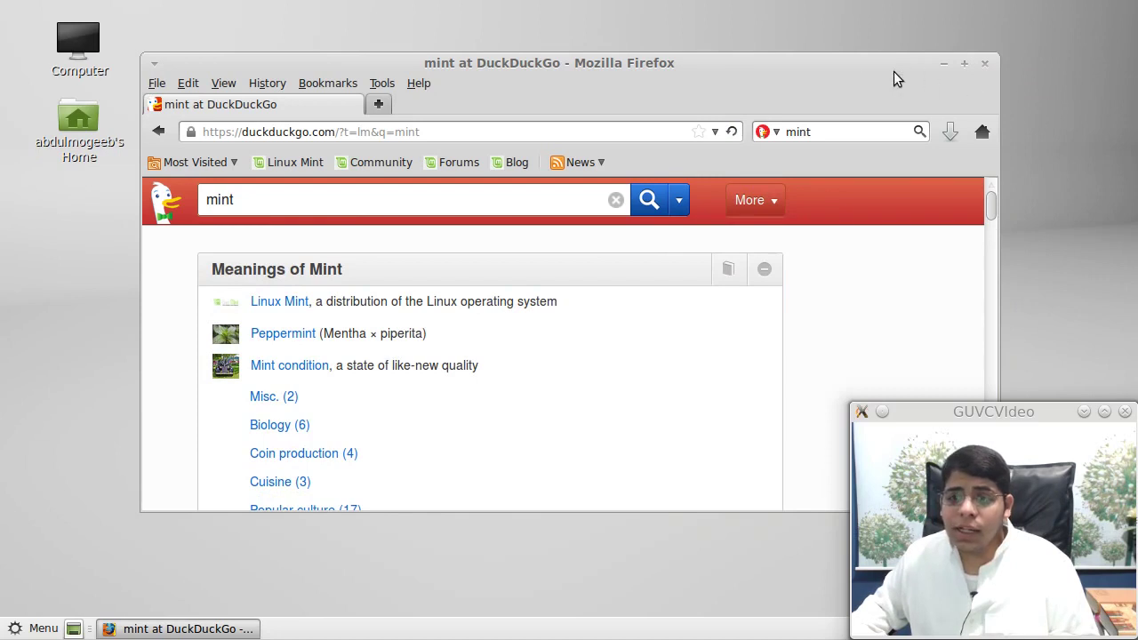
{"action": "left_click", "coordinate": [985, 63]}
Open a terminal and run "ls -la" to list all files in the home folder.
{"action": "left_click", "coordinate": [35, 625]}
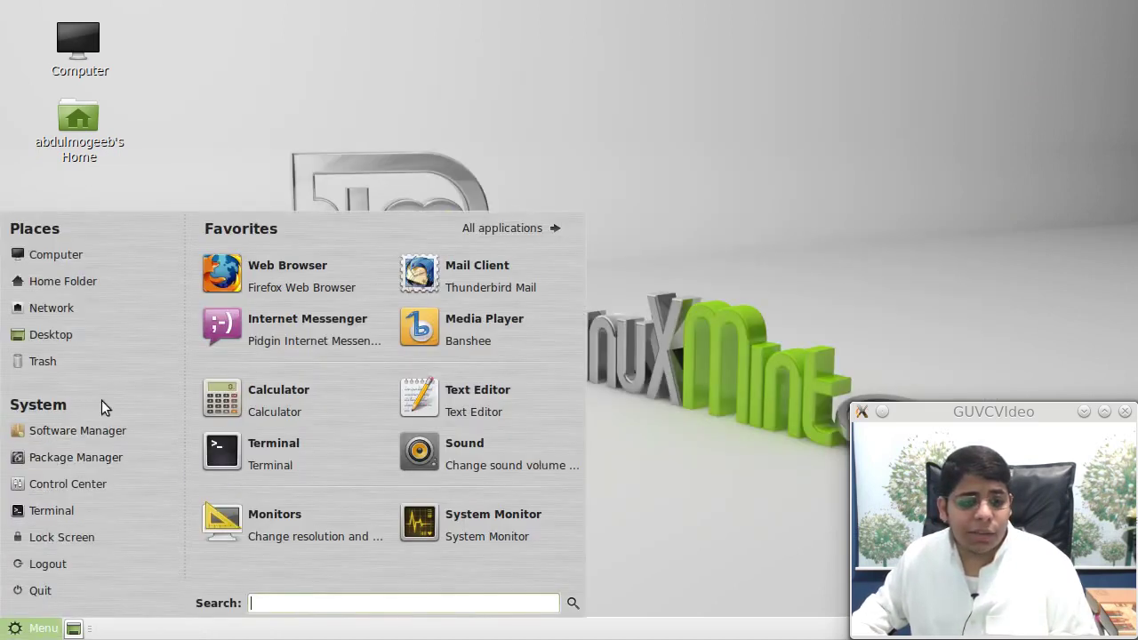
{"action": "left_click", "coordinate": [267, 440]}
{"action": "type", "text": "ls -la"}
{"action": "key", "text": "Return"}
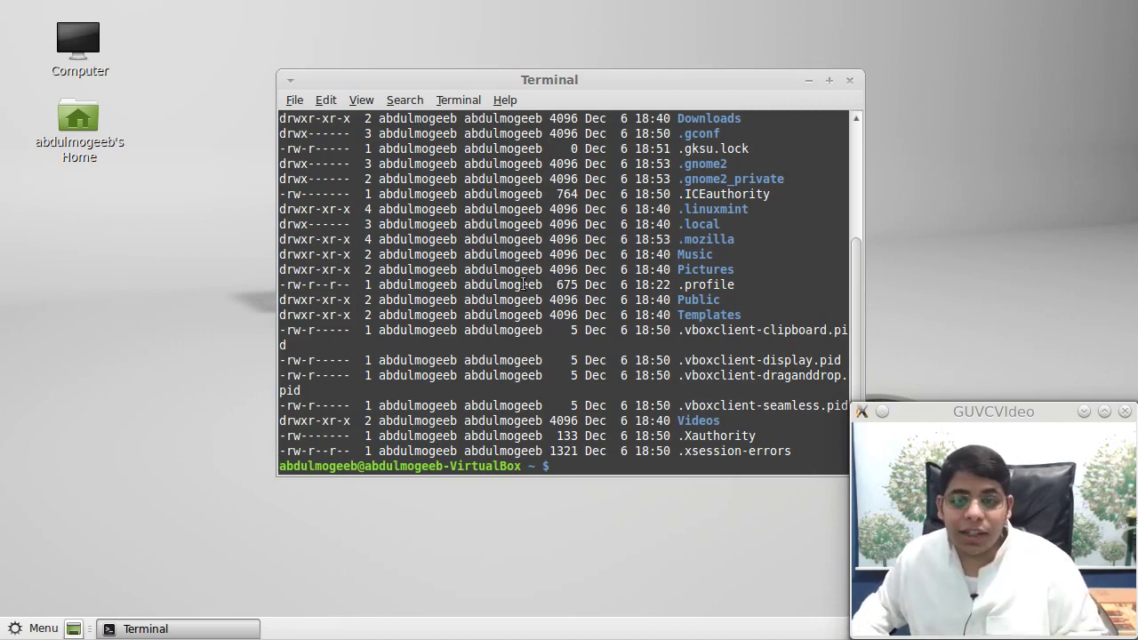
Run "ls -la" once more, recall the command and erase it from the prompt.
{"action": "type", "text": "ll"}
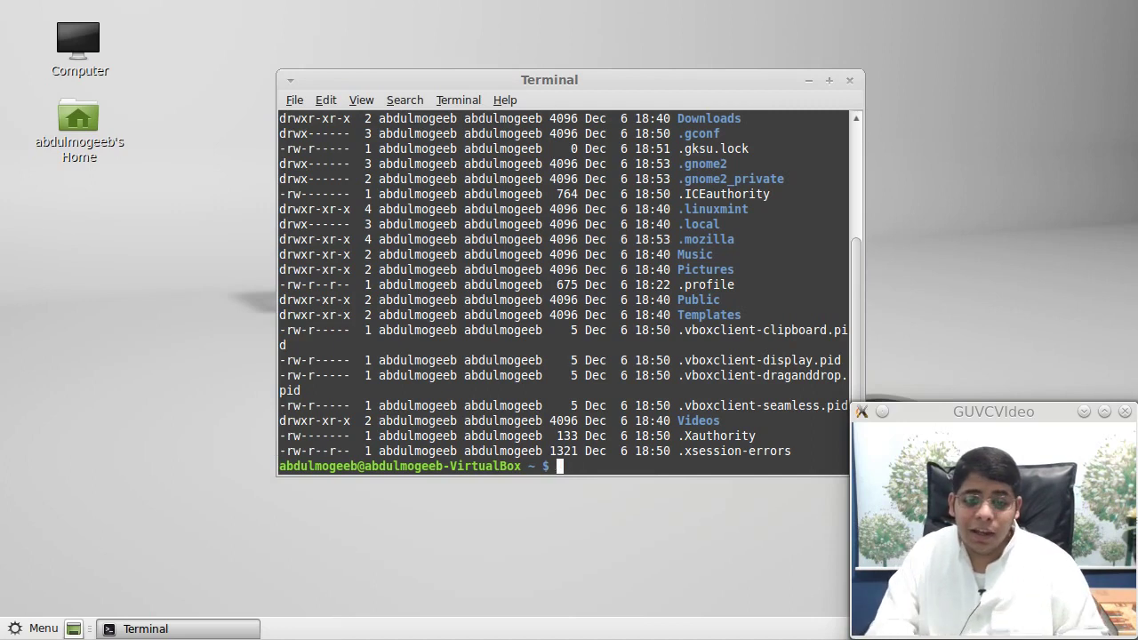
{"action": "type", "text": "s -la"}
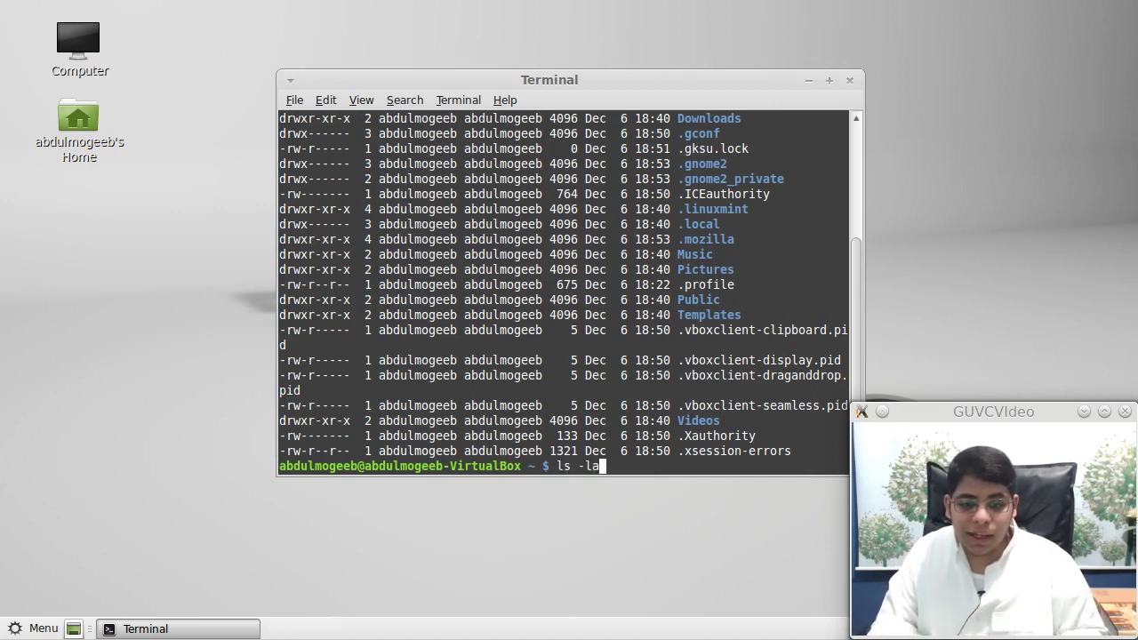
{"action": "key", "text": "Return"}
{"action": "type", "text": "ls -la"}
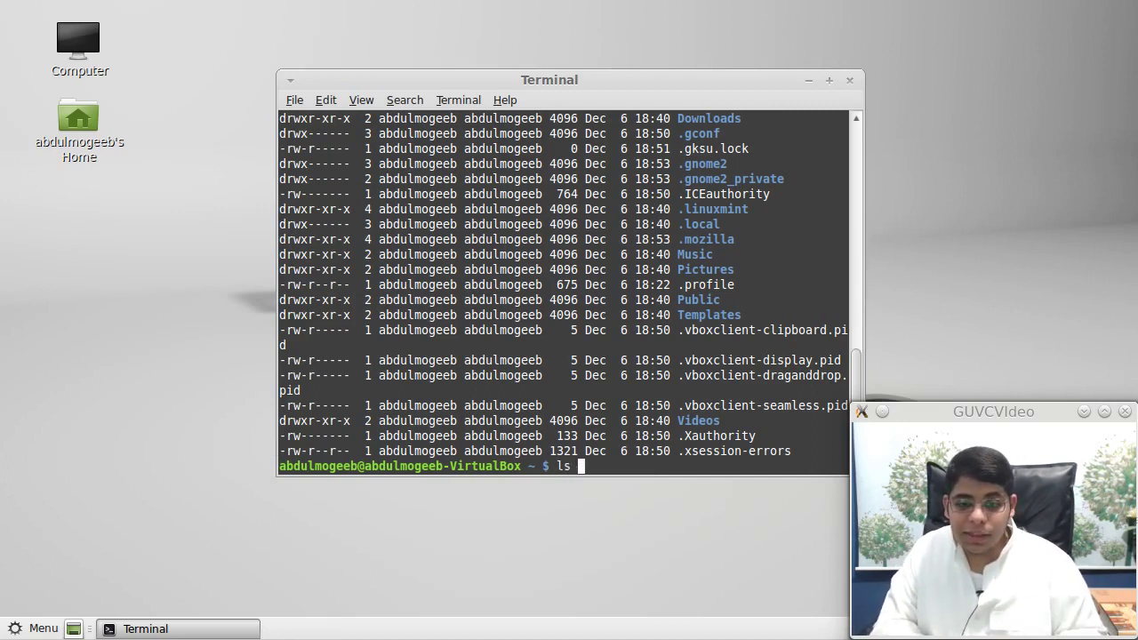
{"action": "key", "text": "BackSpace"}
{"action": "key", "text": "BackSpace"}
{"action": "key", "text": "BackSpace"}
{"action": "key", "text": "BackSpace"}
{"action": "key", "text": "BackSpace"}
{"action": "key", "text": "BackSpace"}
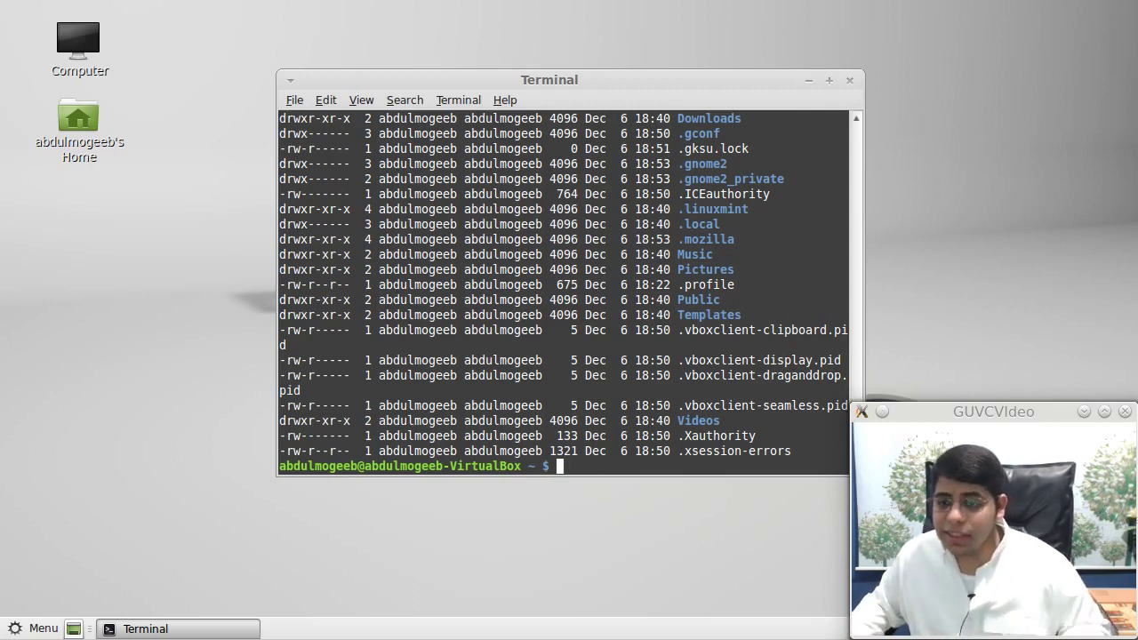
Write "aliase" at the prompt without running it and close the terminal.
{"action": "type", "text": "liase"}
{"action": "key", "text": "BackSpace"}
{"action": "key", "text": "BackSpace"}
{"action": "key", "text": "BackSpace"}
{"action": "key", "text": "BackSpace"}
{"action": "type", "text": "aliase"}
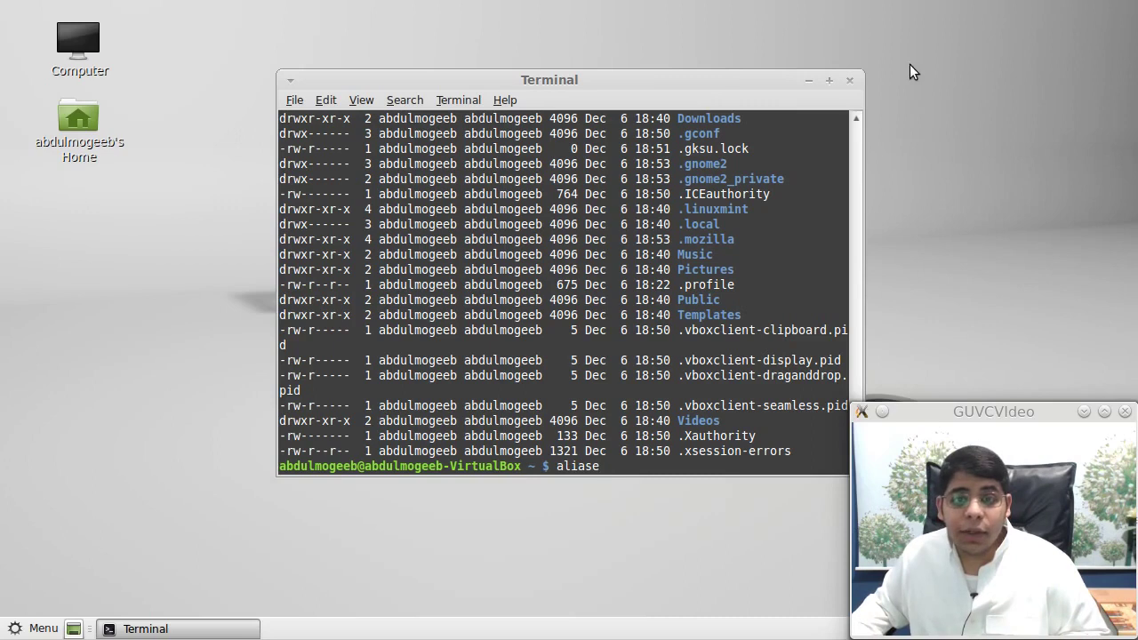
{"action": "left_click", "coordinate": [849, 81]}
Examine the Administration and Preferences categories among all installed applications.
{"action": "left_click", "coordinate": [31, 629]}
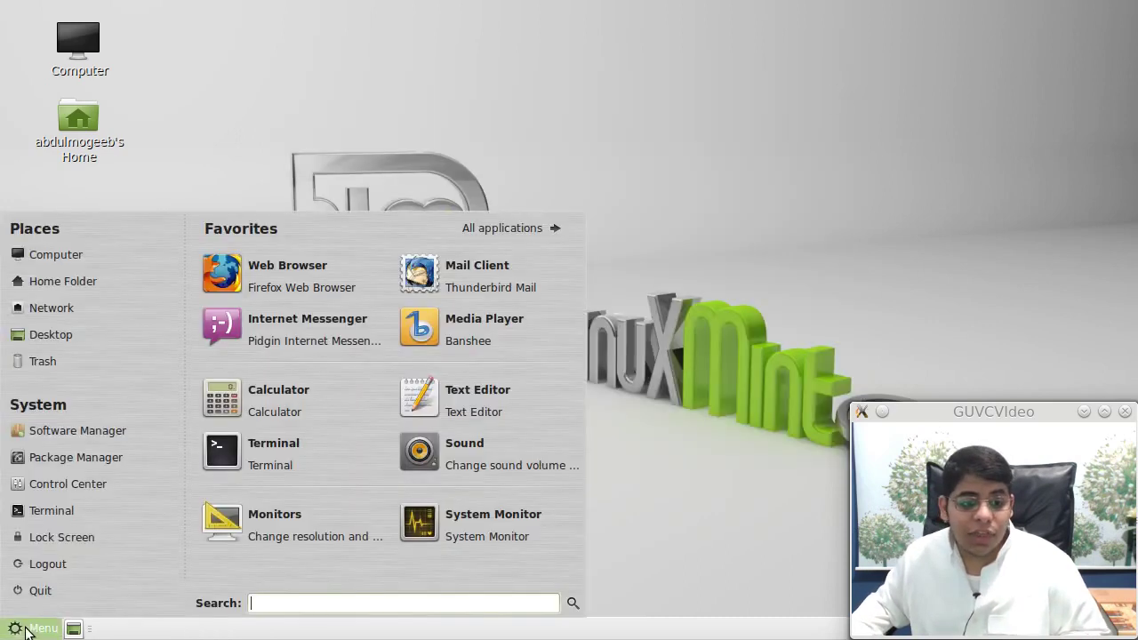
{"action": "left_click", "coordinate": [452, 228]}
{"action": "mouse_move", "coordinate": [241, 464]}
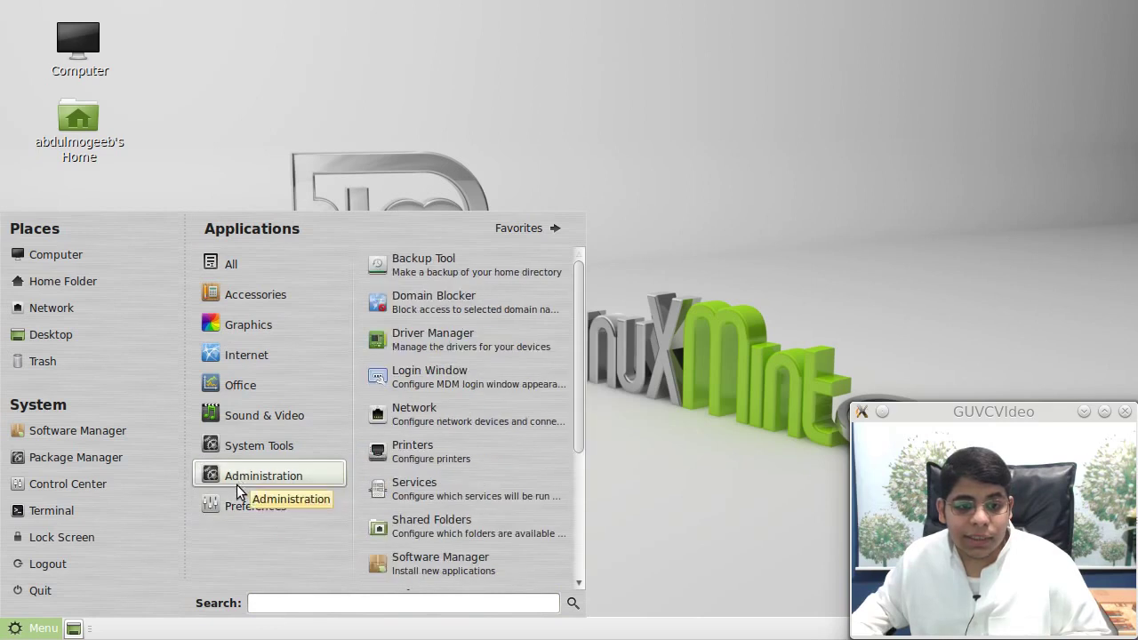
{"action": "mouse_move", "coordinate": [276, 493]}
{"action": "scroll", "coordinate": [482, 469], "scroll_direction": "down", "scroll_amount": 10}
{"action": "scroll", "coordinate": [482, 469], "scroll_direction": "up", "scroll_amount": 1}
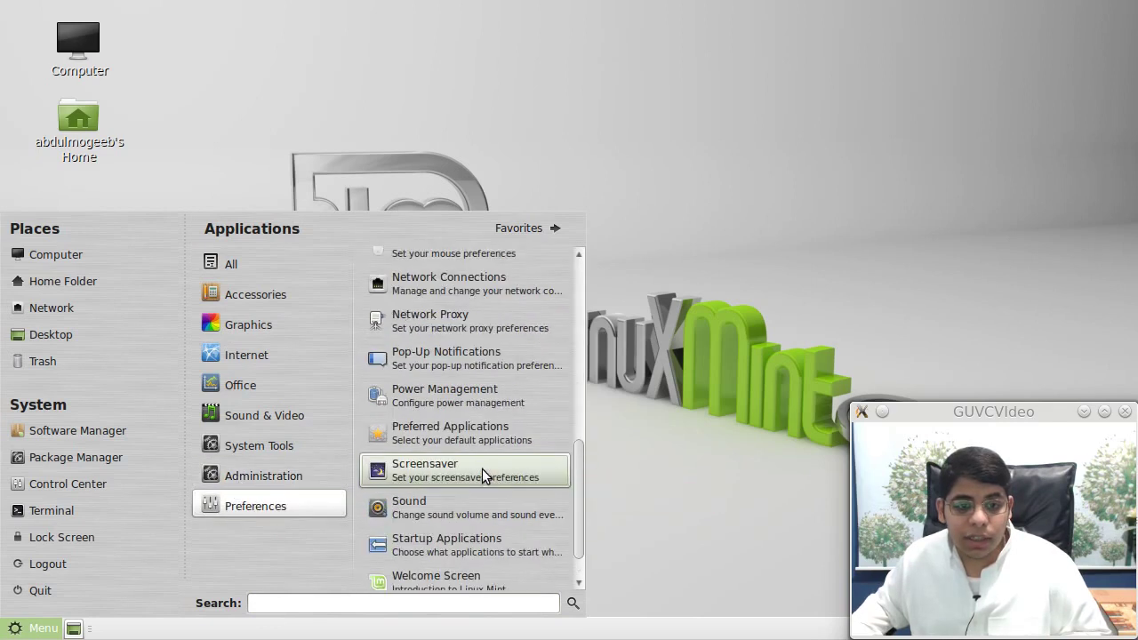
{"action": "scroll", "coordinate": [482, 469], "scroll_direction": "down", "scroll_amount": 1}
{"action": "scroll", "coordinate": [469, 533], "scroll_direction": "up", "scroll_amount": 2}
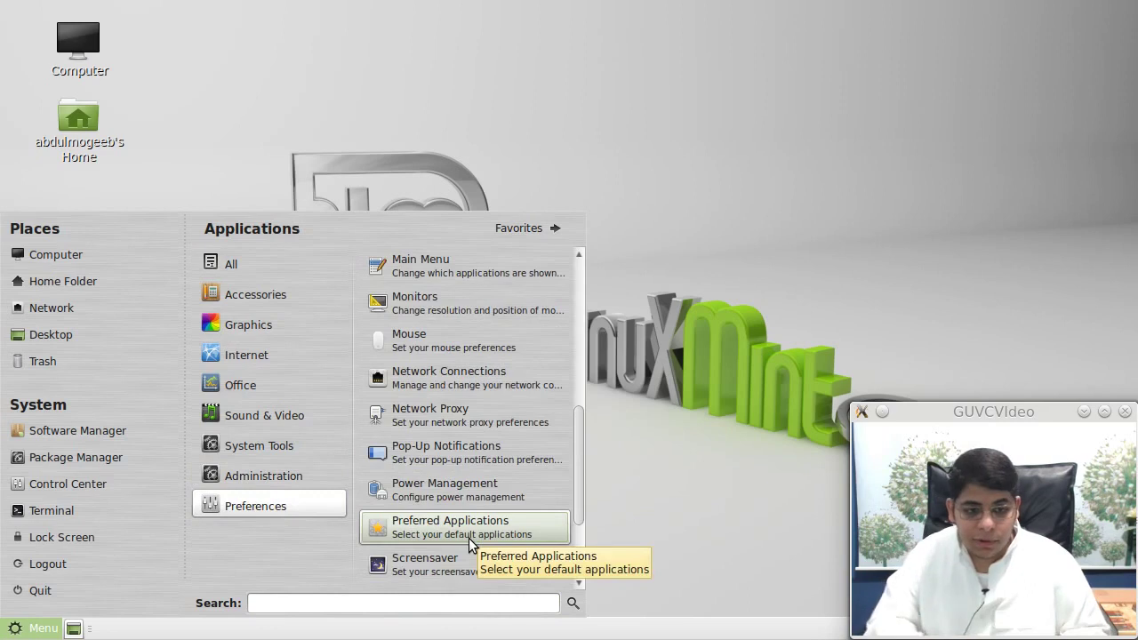
Search the applications for "login", open Login Window and authorise it with the administrator password.
{"action": "key", "text": "BackSpace"}
{"action": "type", "text": "login"}
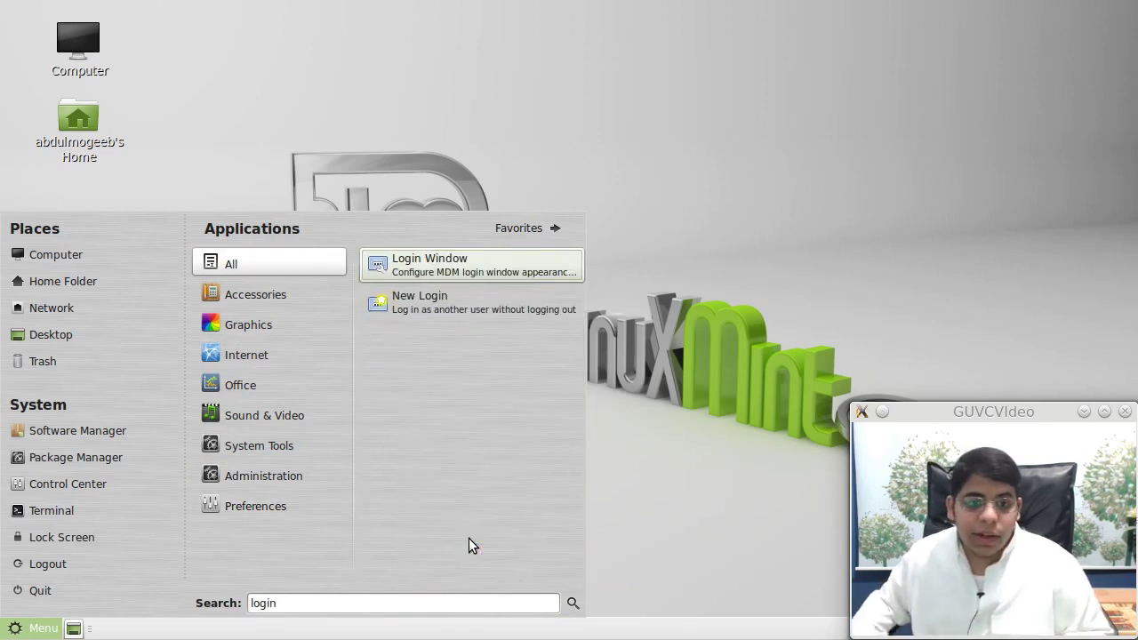
{"action": "left_click", "coordinate": [472, 271]}
{"action": "type", "text": "••••••"}
{"action": "key", "text": "Return"}
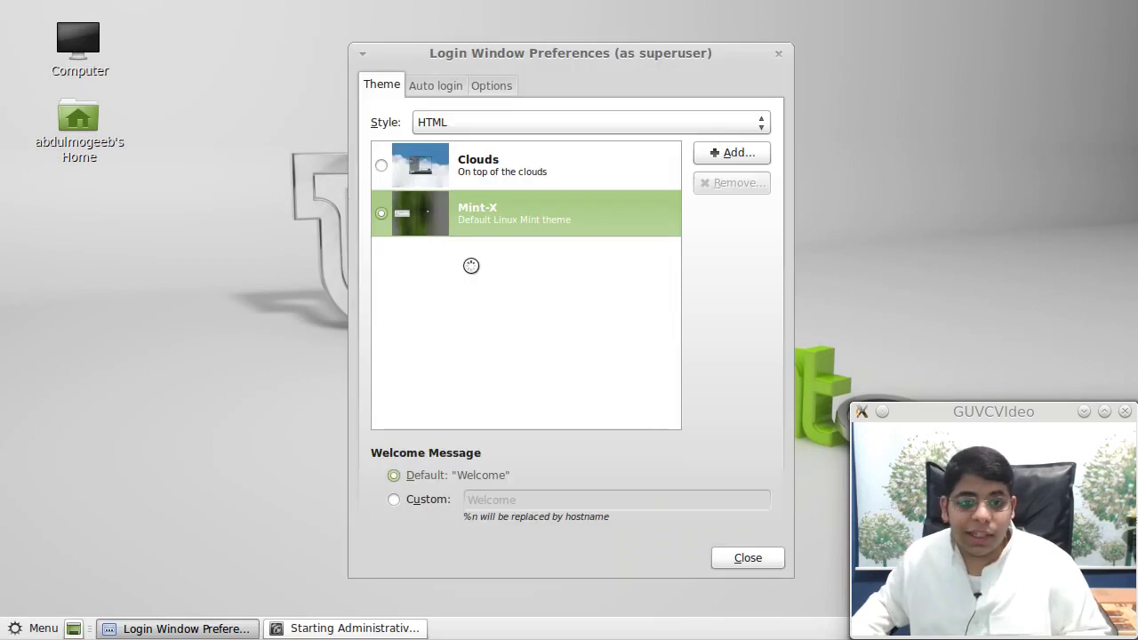